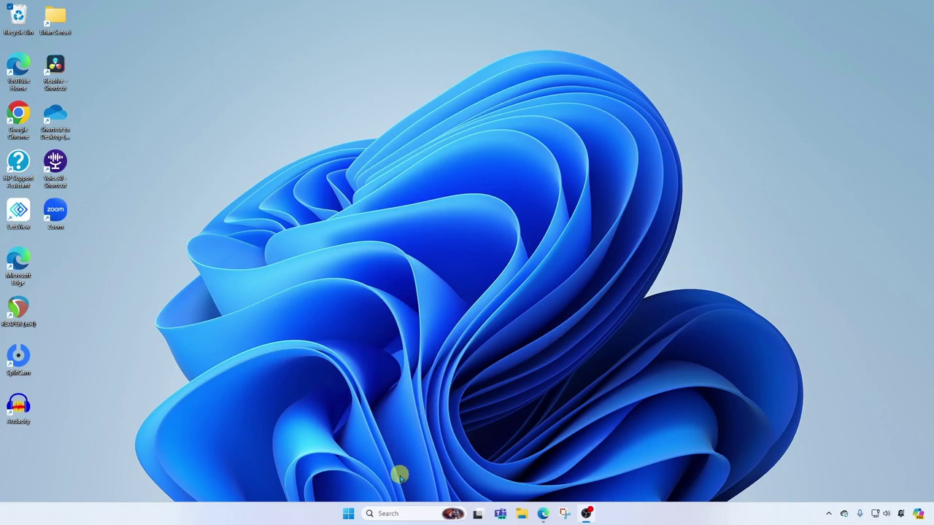
- Look up the Amazon Music app's page in the Microsoft Store and close the store
left_click(413, 514)
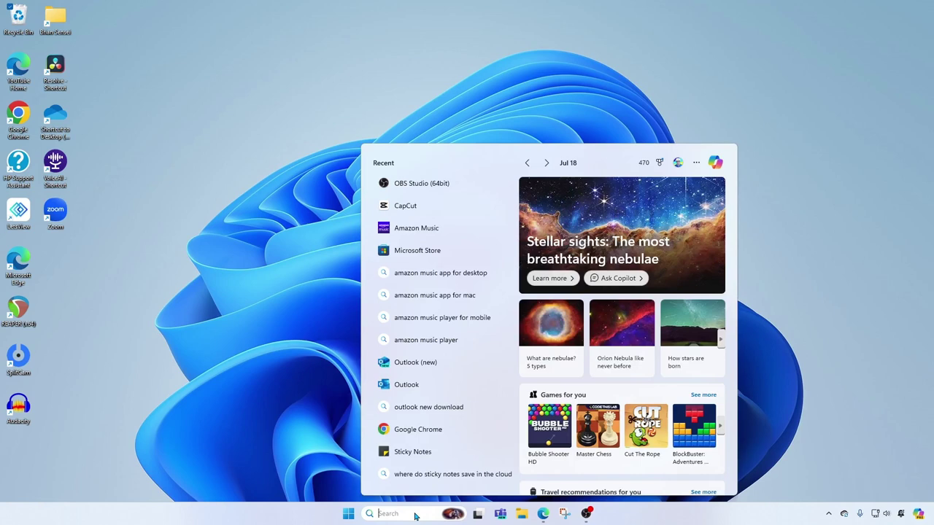
type("microsoft")
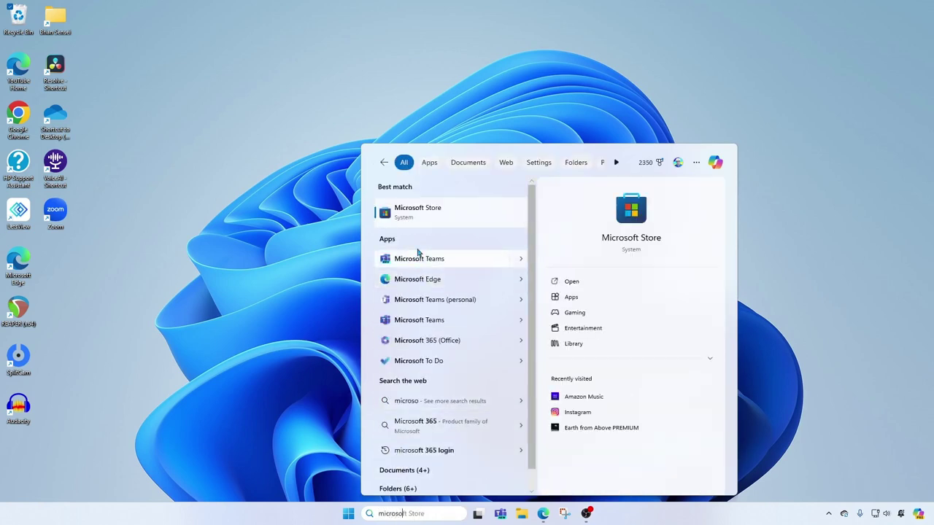
left_click(435, 218)
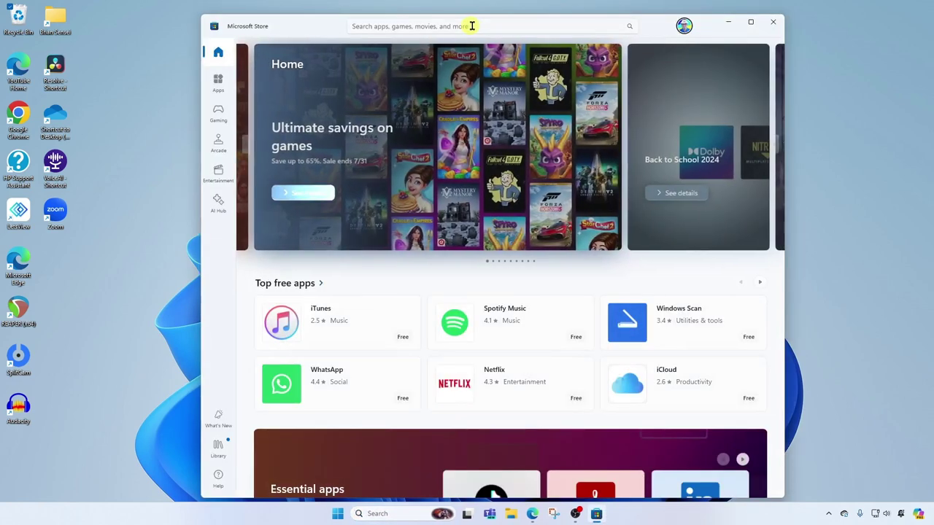
left_click(475, 25)
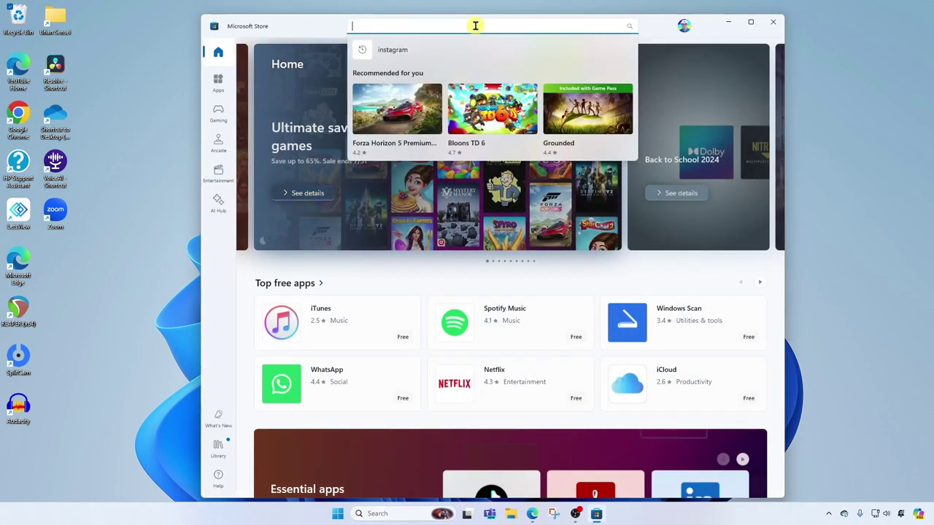
type("amazon music")
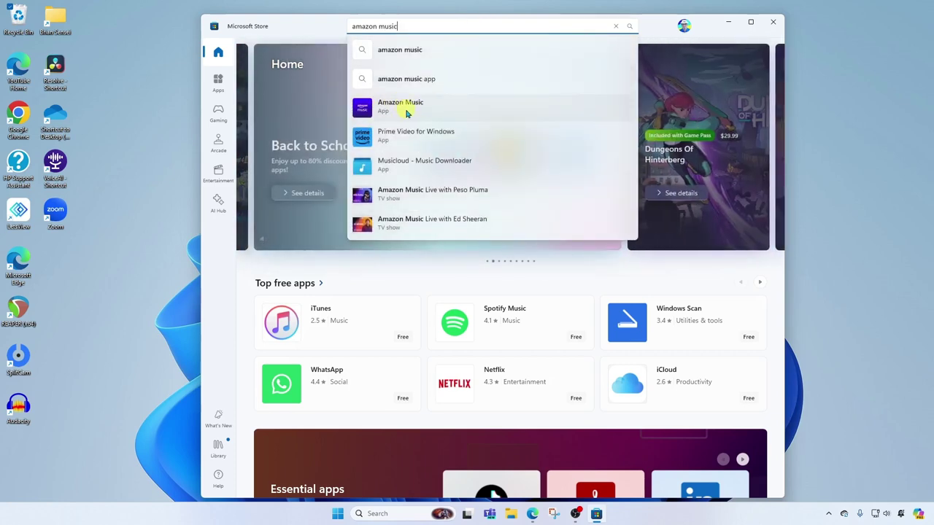
left_click(406, 113)
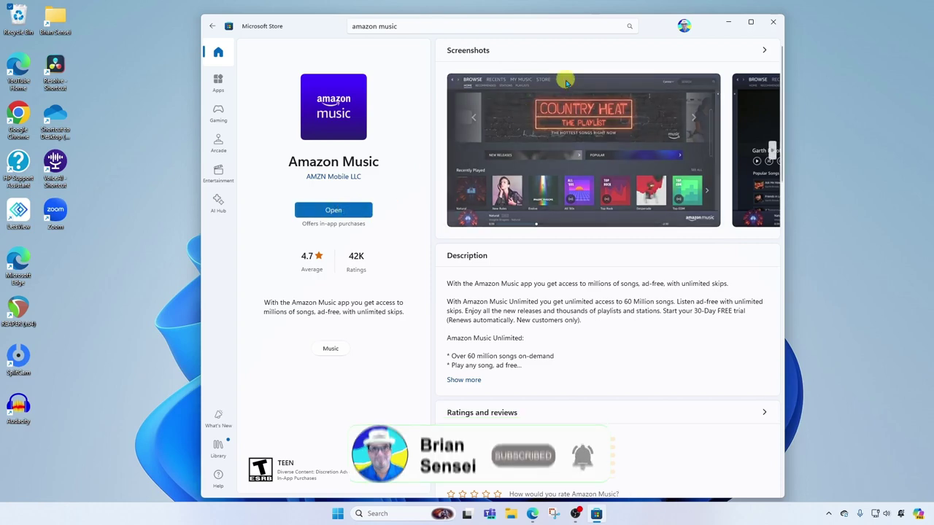
left_click(773, 24)
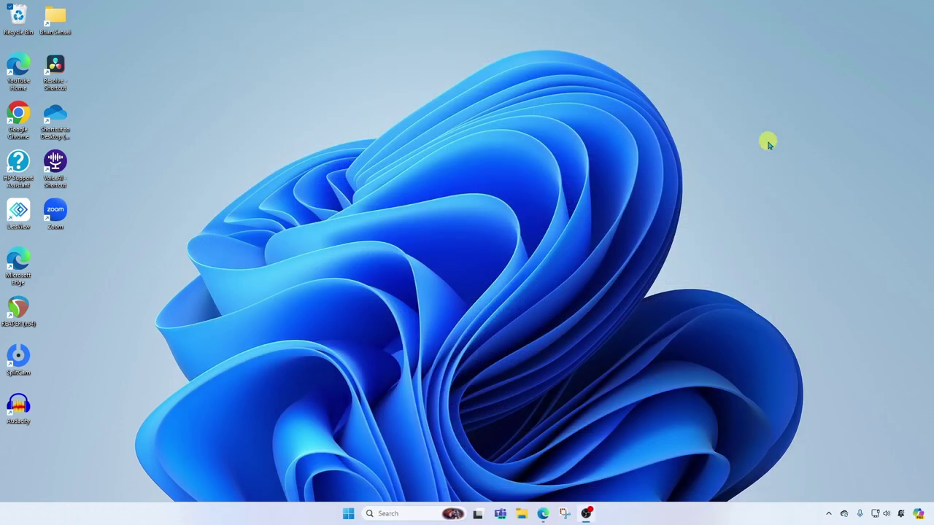
- Find the installed Amazon Music app on the computer and launch it
left_click(405, 513)
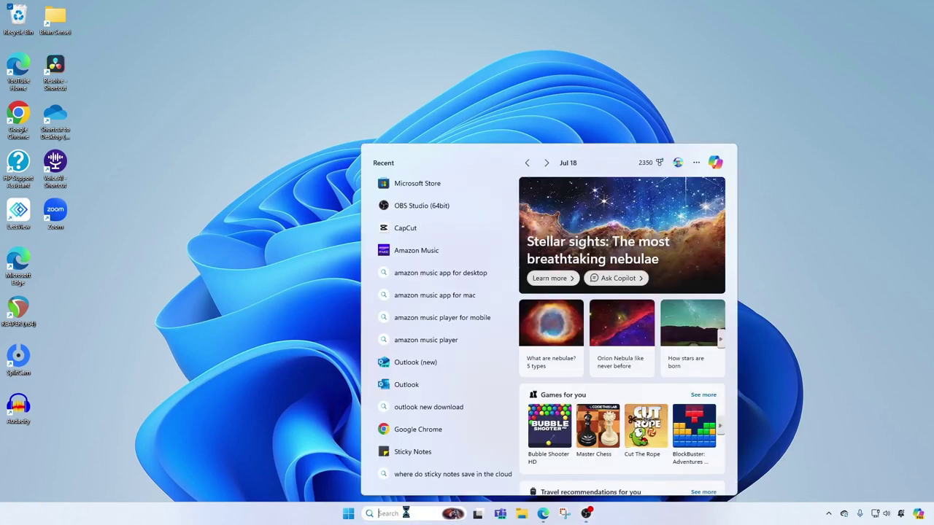
type("ama")
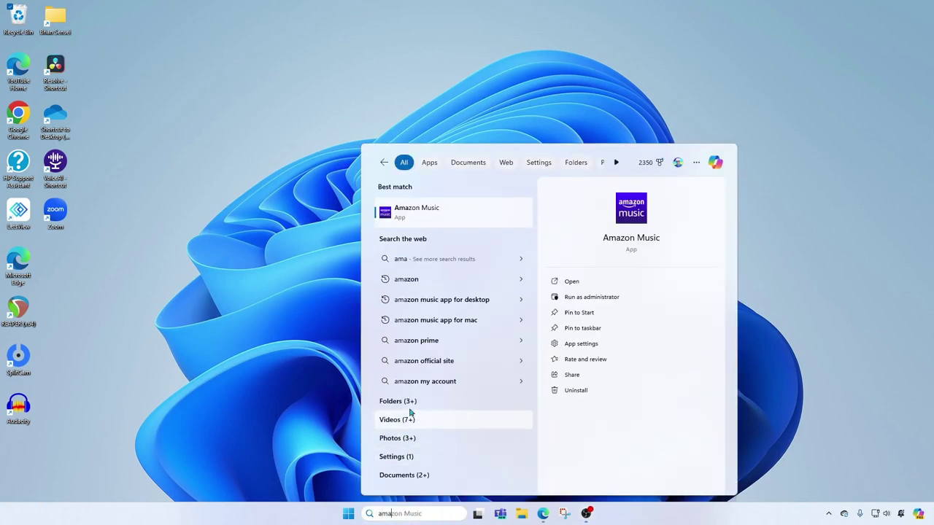
left_click(420, 219)
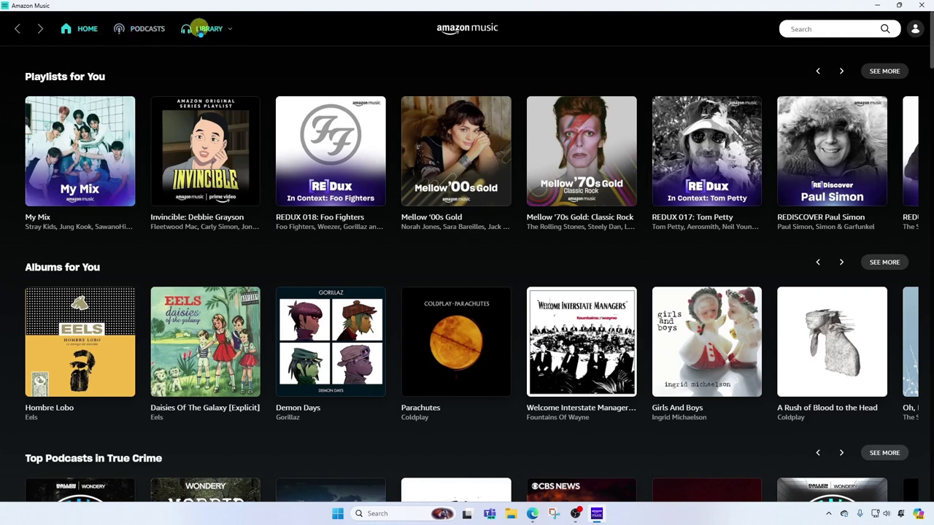
- Create a new playlist named "Classic Rock" in the library's playlists and save it
left_click(199, 32)
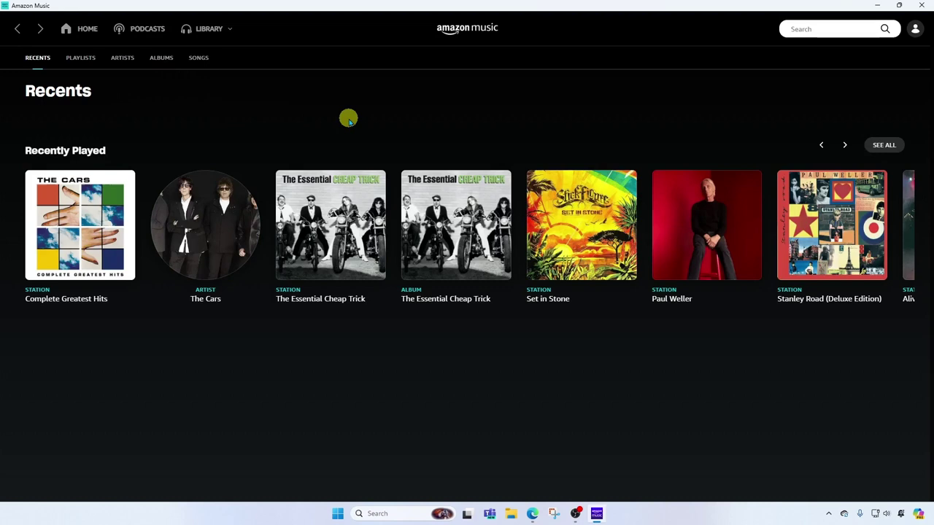
left_click(81, 59)
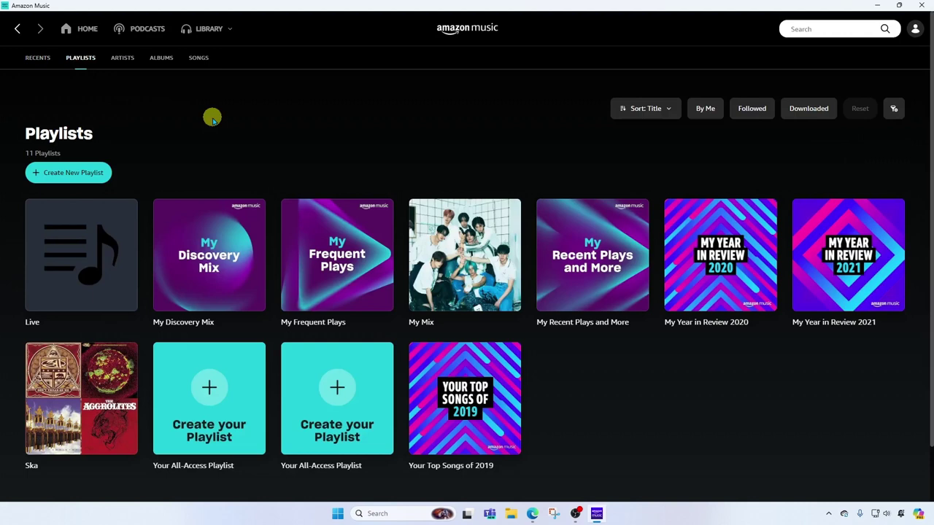
left_click(98, 175)
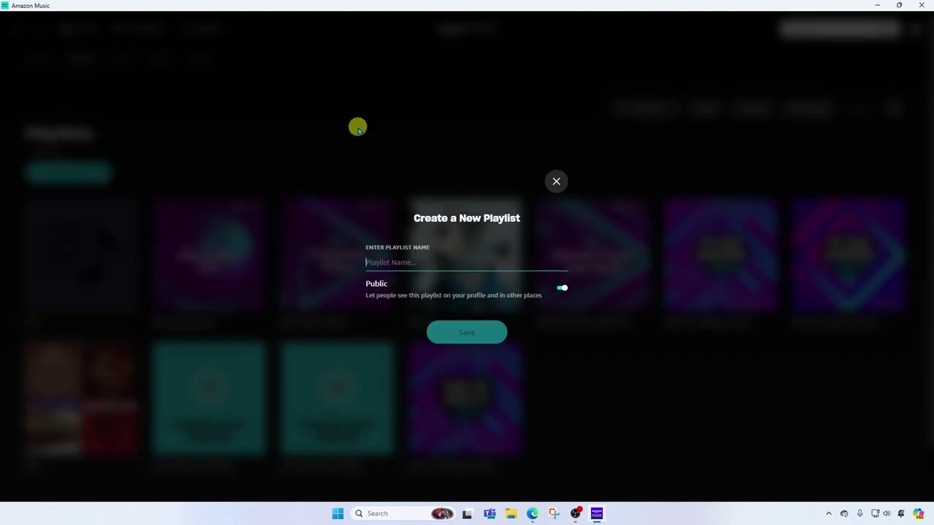
type("Classic Rock")
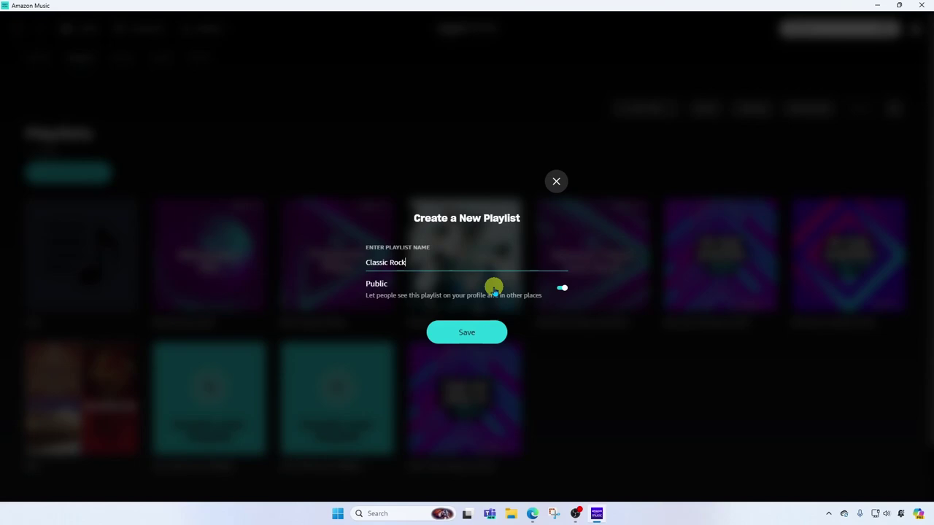
left_click(486, 330)
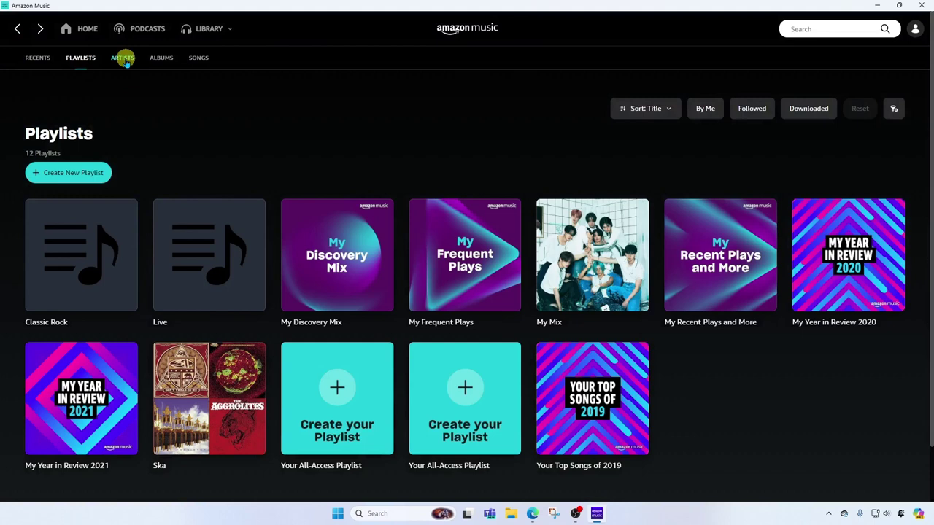
- Open The Cars from the library's artists, and play and pause their song "Bye Bye Love"
left_click(124, 59)
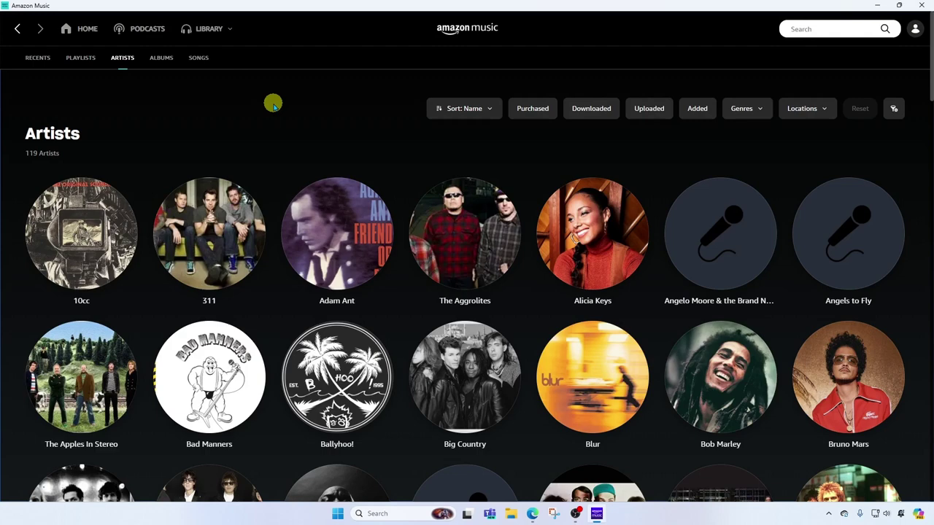
scroll(274, 117, "down", 5)
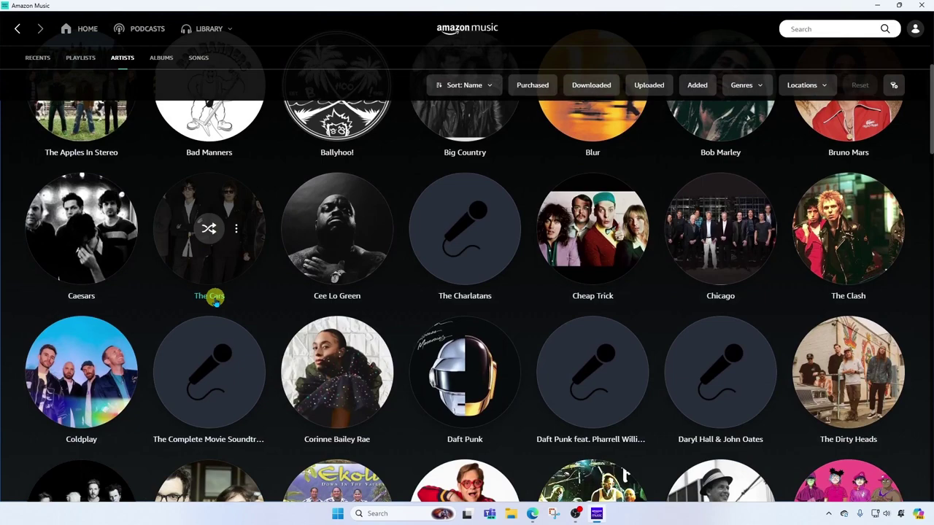
left_click(209, 296)
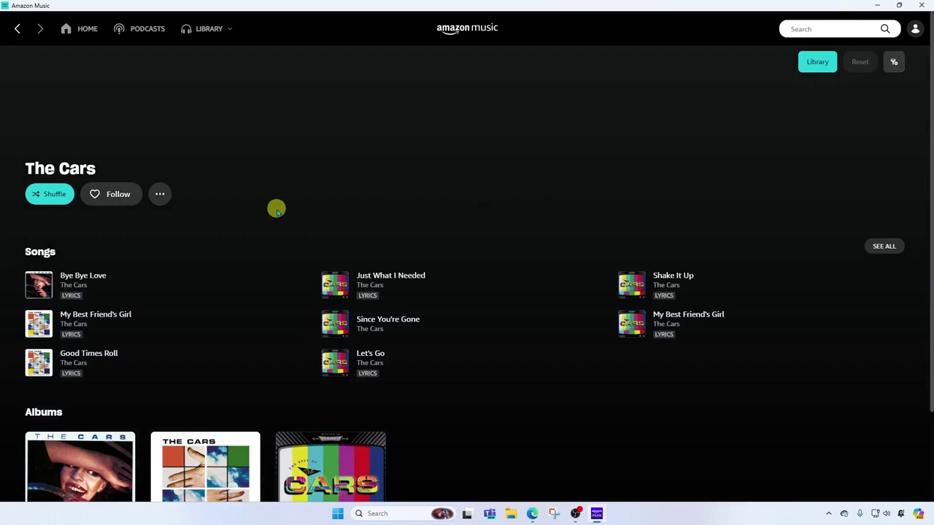
scroll(277, 209, "down", 2)
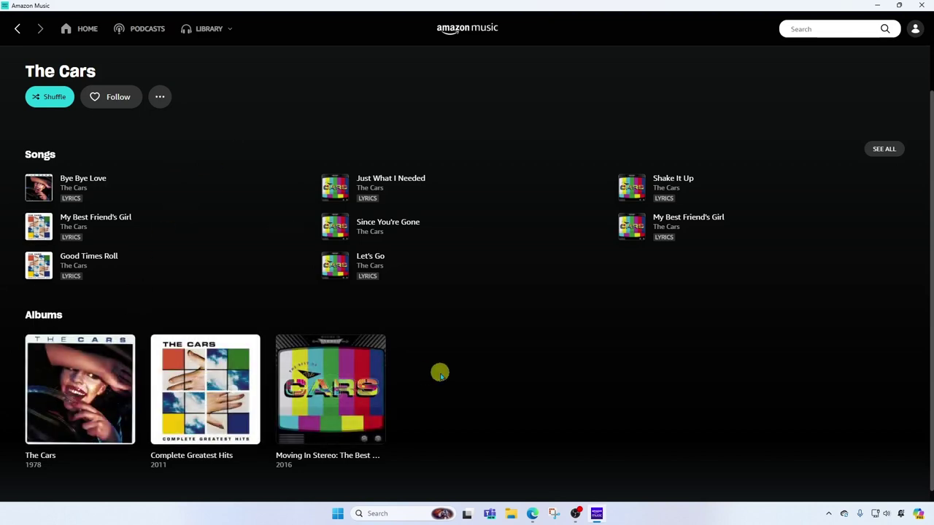
left_click(38, 188)
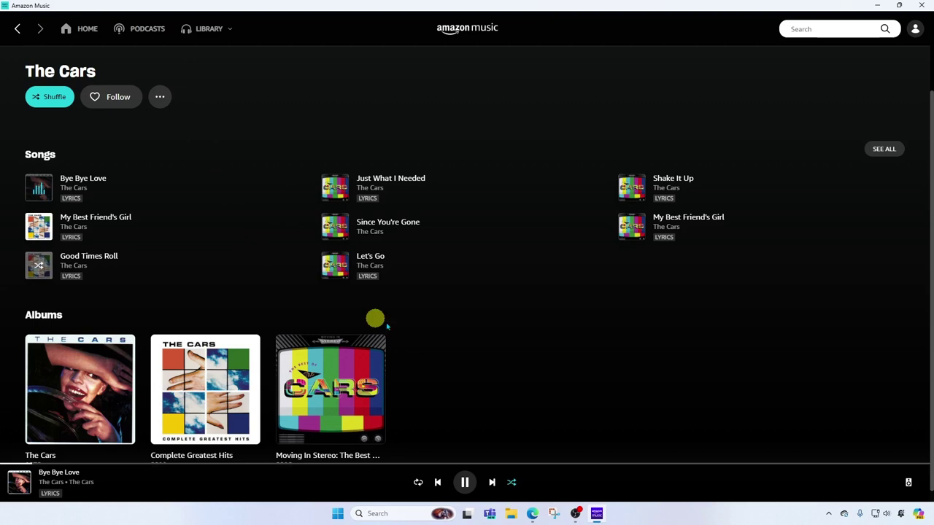
left_click(465, 482)
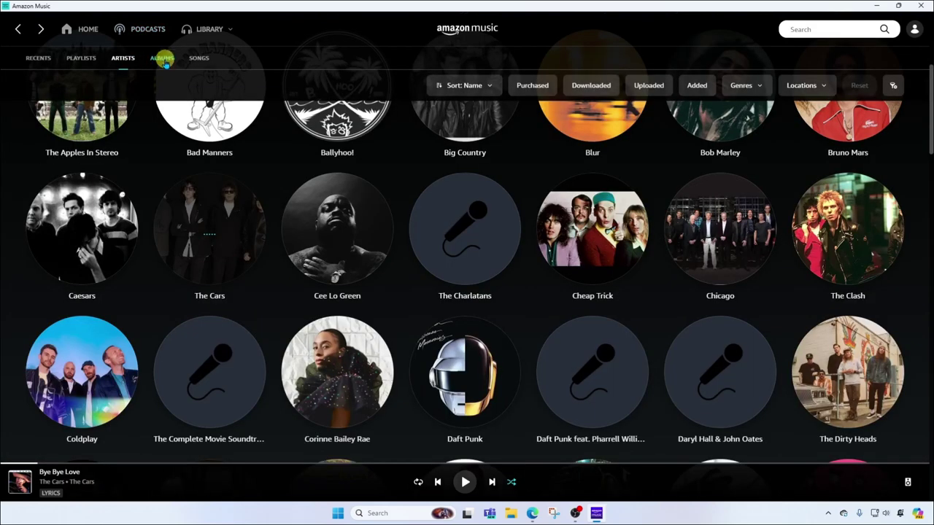
- Locate "Bye Bye Love" by The Cars in the library's full song list, and play and pause it there
left_click(162, 62)
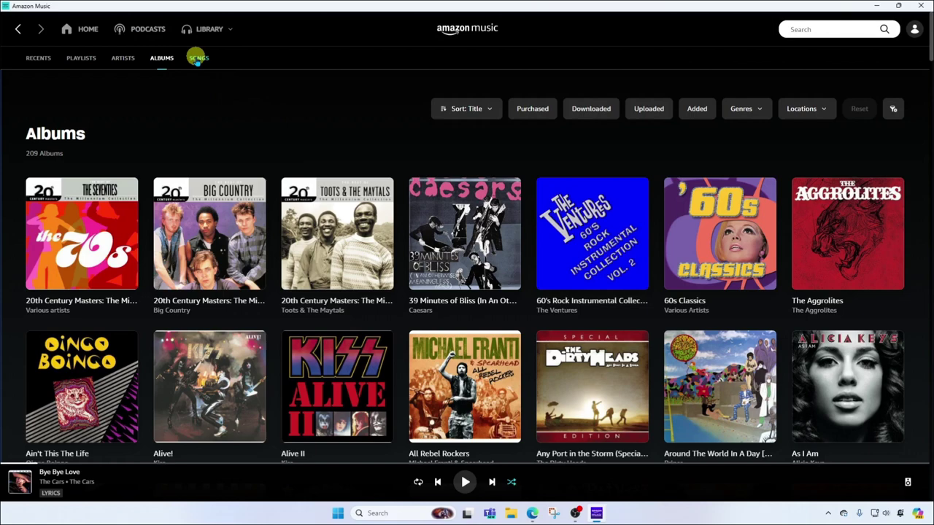
left_click(197, 58)
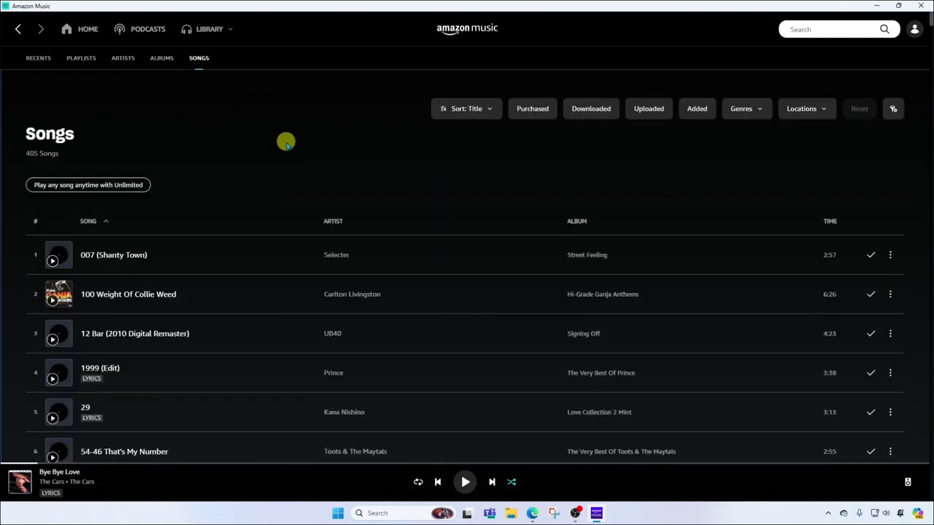
scroll(285, 143, "down", 2)
scroll(285, 142, "down", 5)
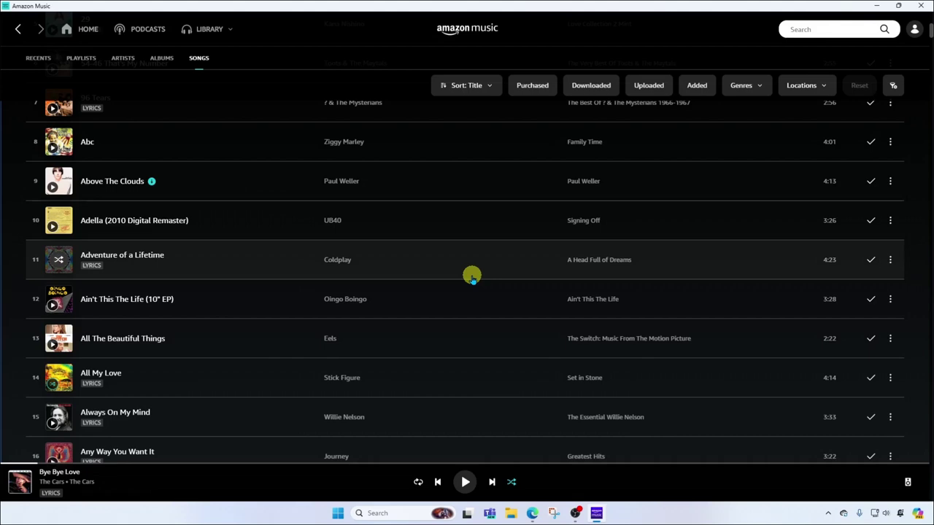
scroll(472, 278, "down", 6)
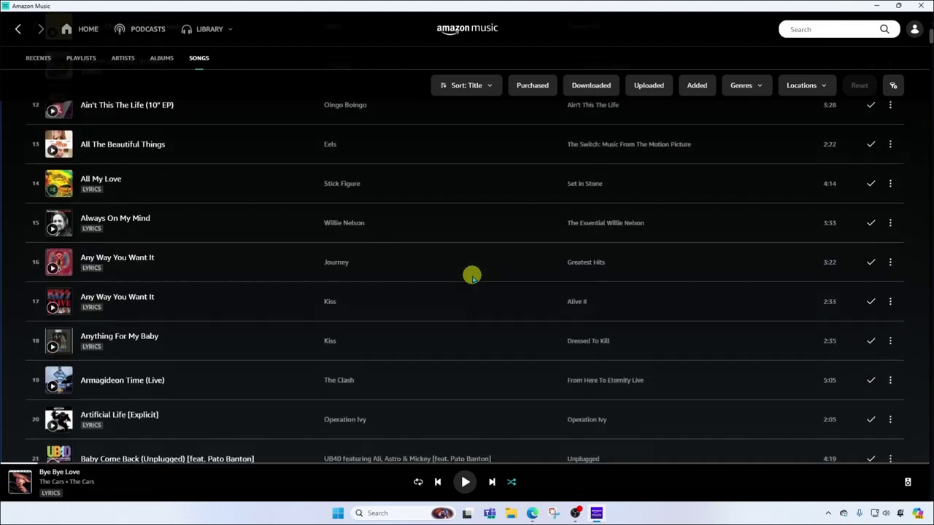
scroll(472, 277, "down", 7)
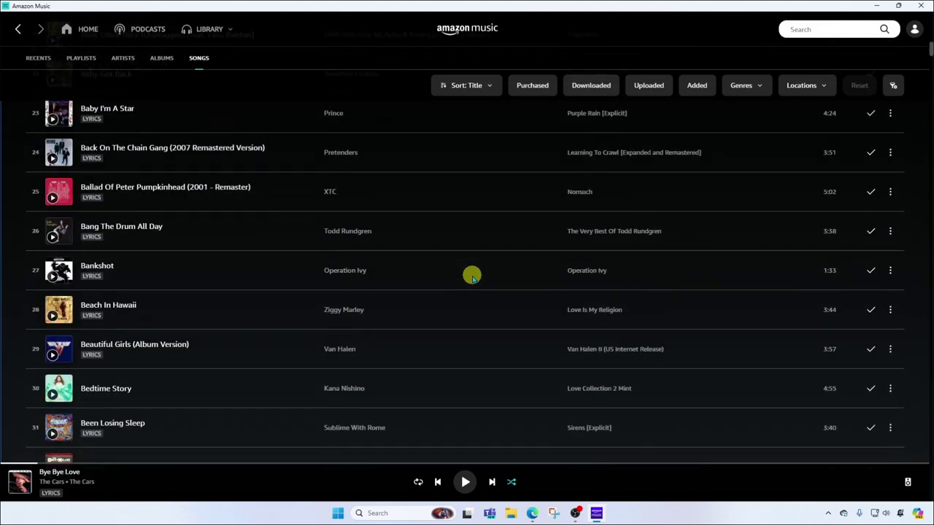
scroll(471, 276, "down", 3)
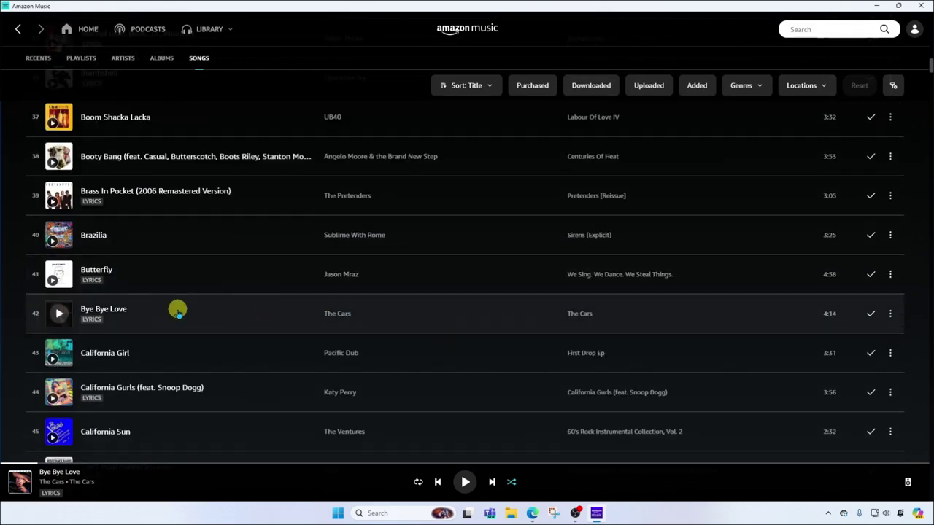
left_click(61, 313)
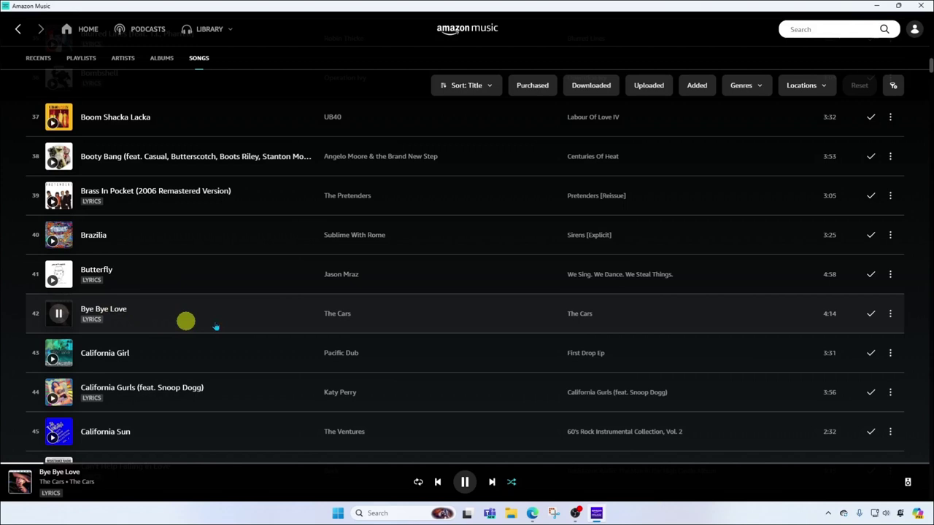
mouse_move(463, 482)
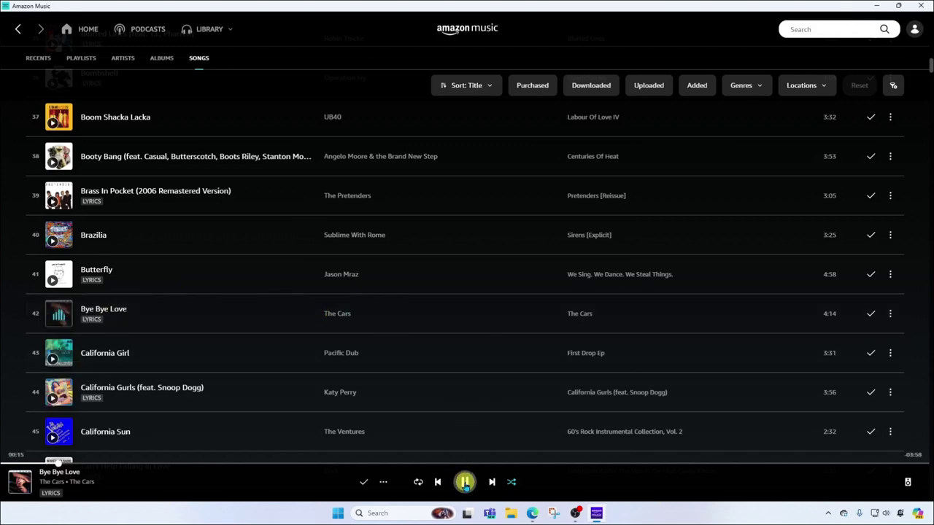
left_click(465, 482)
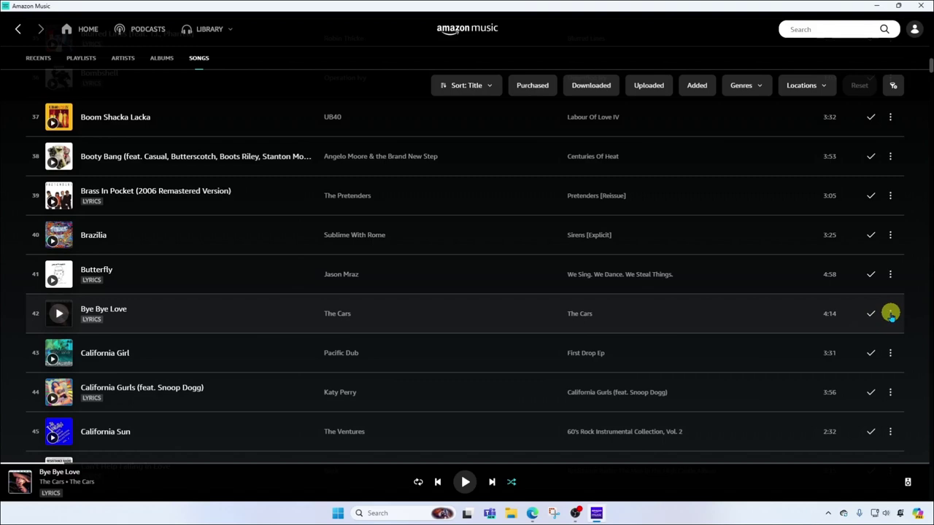
- Add "Bye Bye Love" by The Cars to the Classic Rock playlist and download the song
left_click(890, 313)
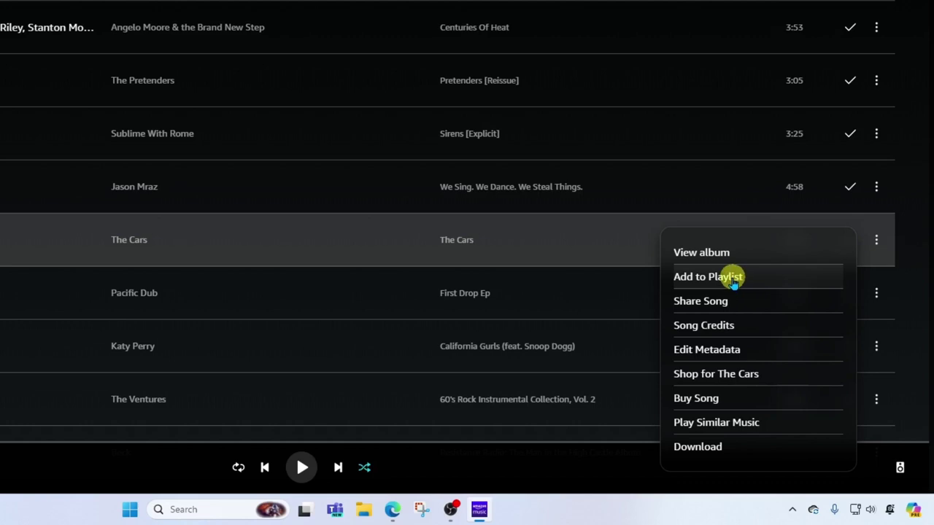
left_click(733, 283)
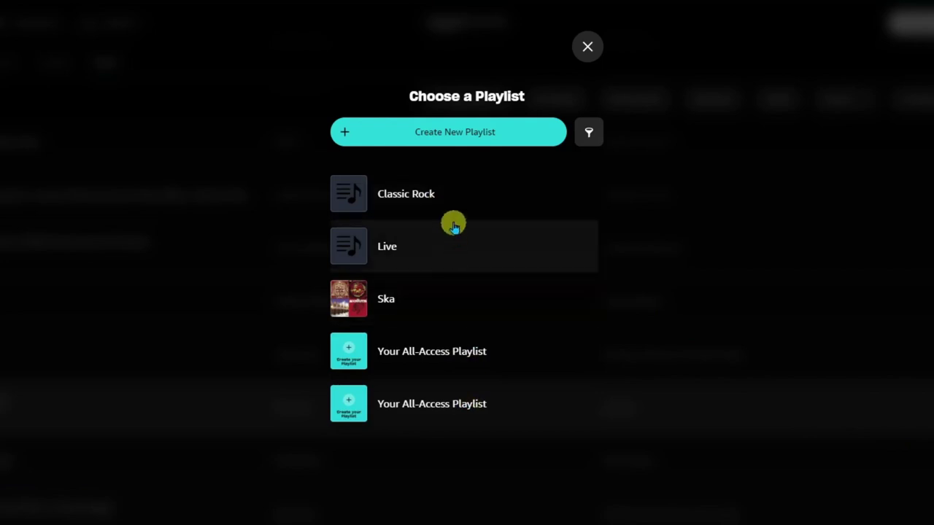
left_click(420, 198)
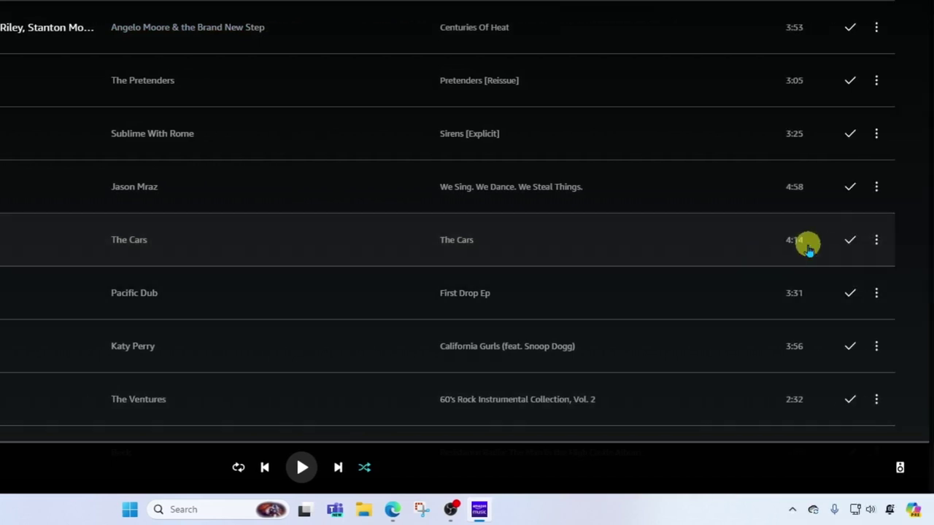
left_click(878, 241)
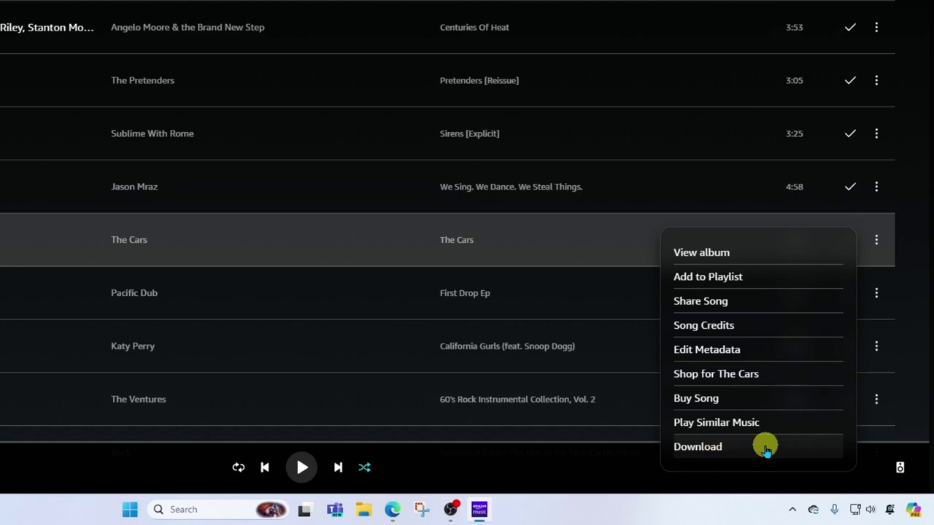
left_click(699, 448)
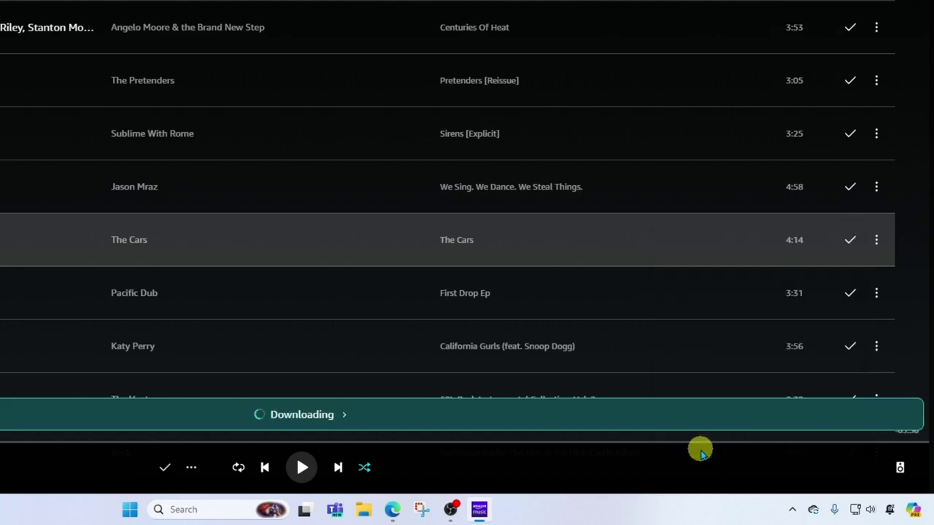
- Show the downloaded songs, and in File Explorer open the folder Music > Amazon Music > The Cars > The Cars
left_click(346, 415)
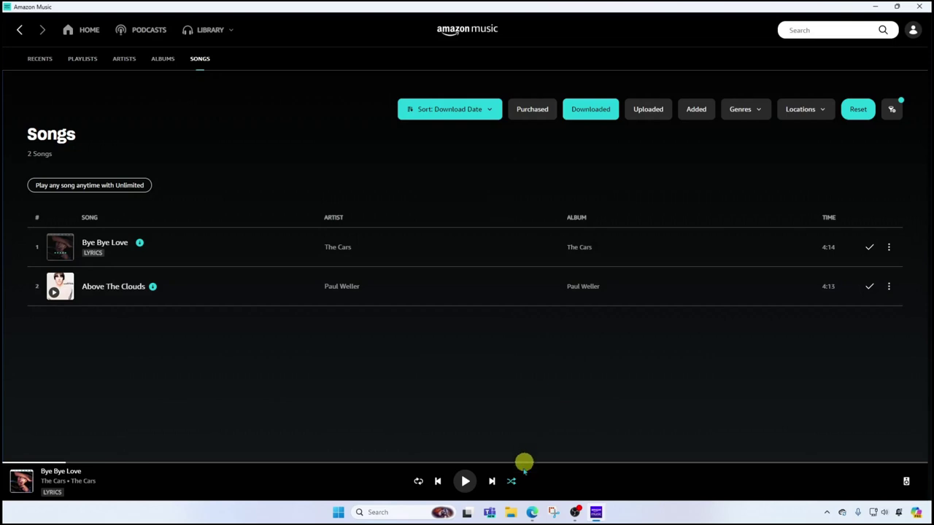
left_click(510, 513)
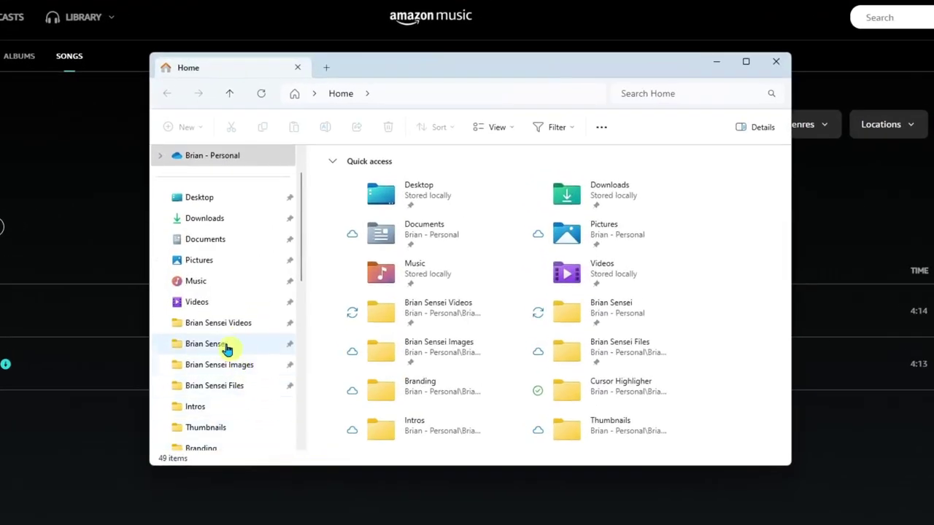
left_click(200, 283)
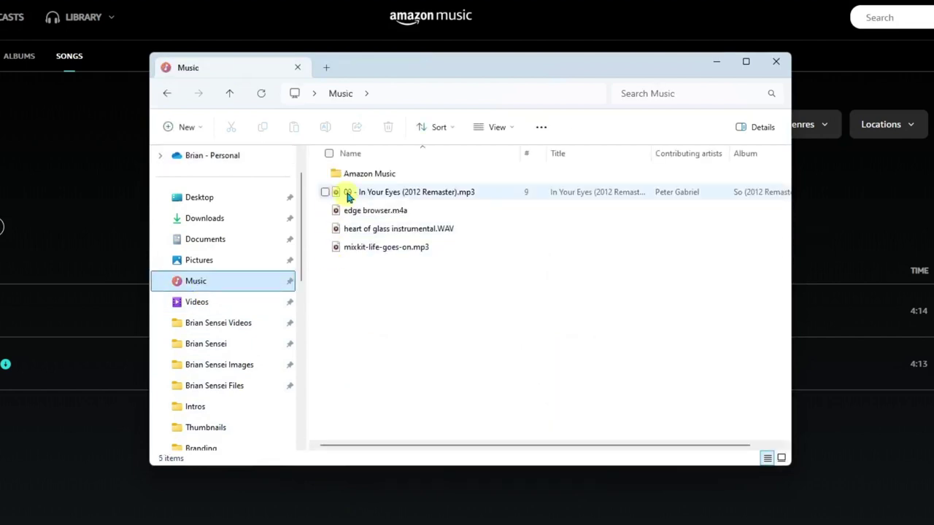
double_click(389, 179)
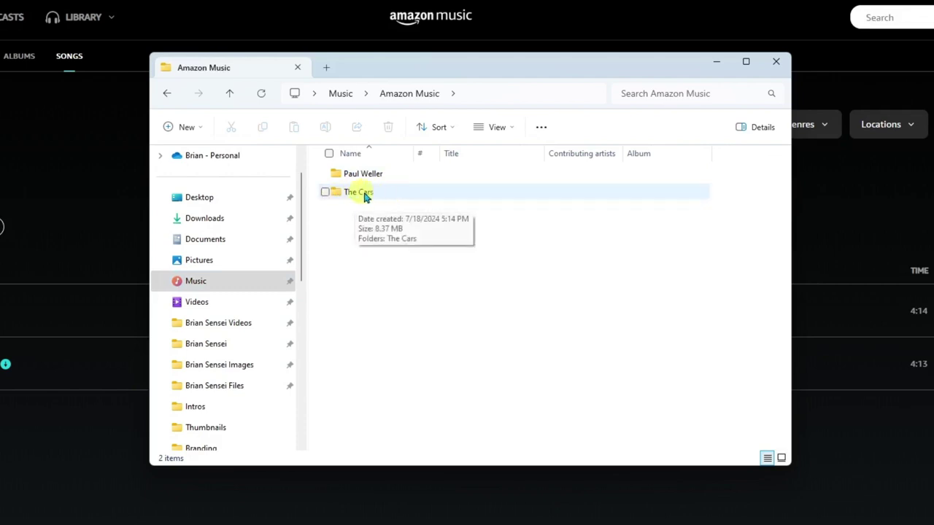
double_click(365, 194)
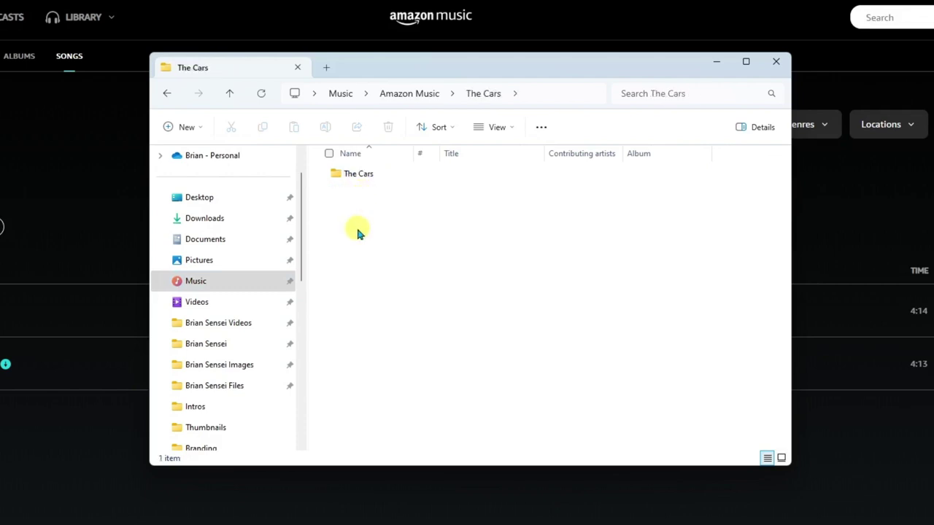
double_click(365, 174)
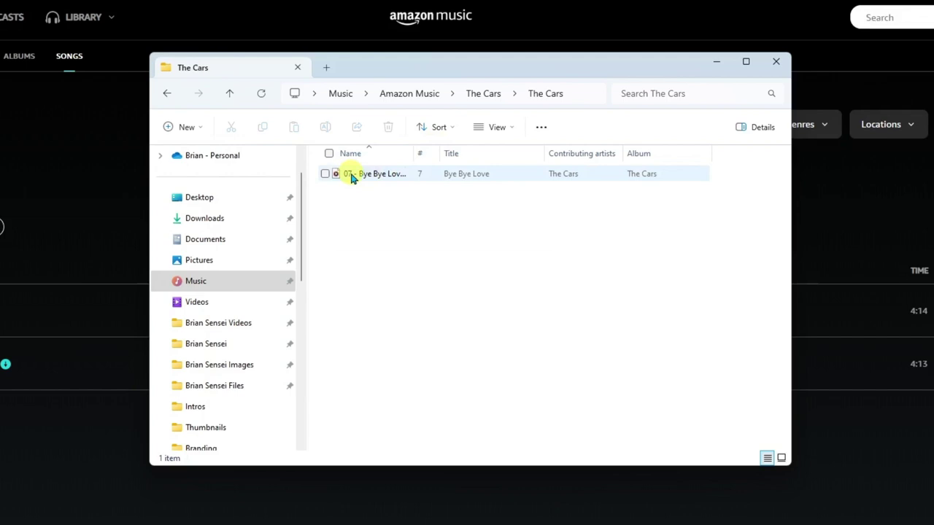
mouse_move(350, 178)
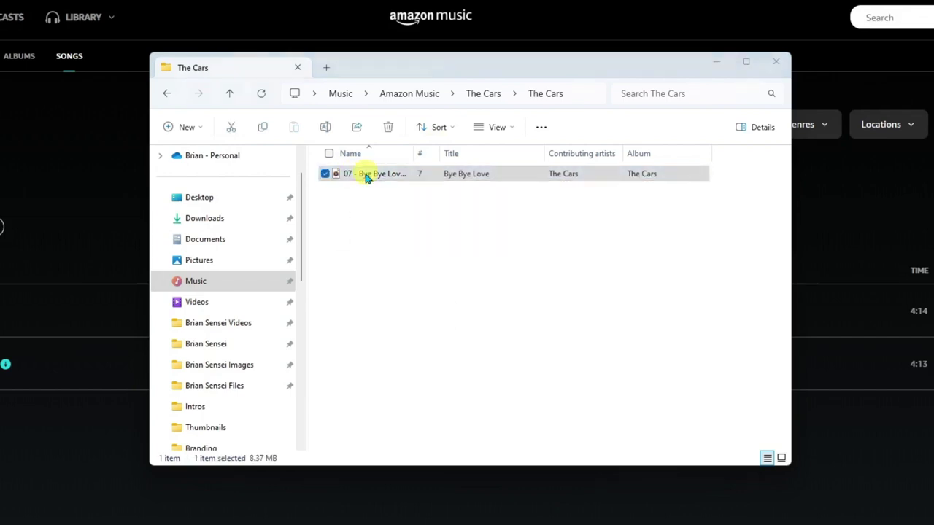
- Play and pause the downloaded "Bye Bye Love" file in Media Player, and close the player and the File Explorer window
double_click(367, 175)
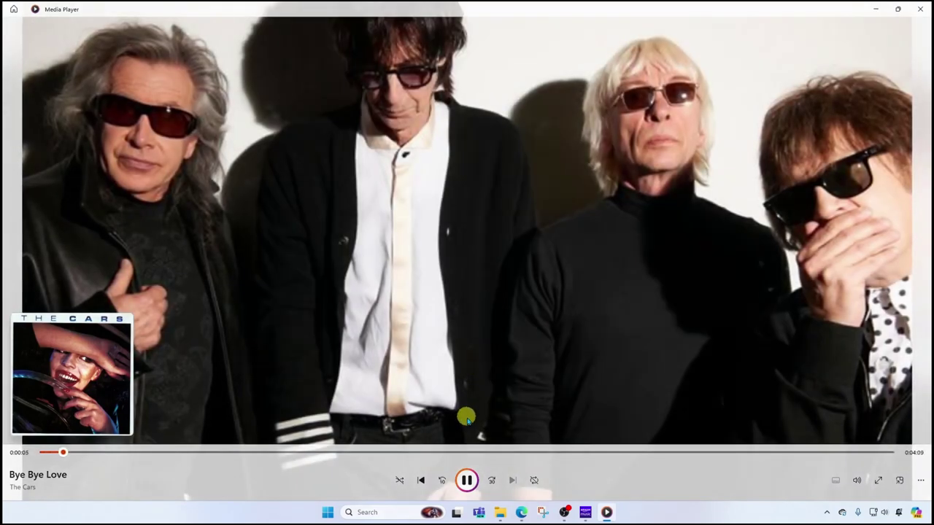
left_click(467, 479)
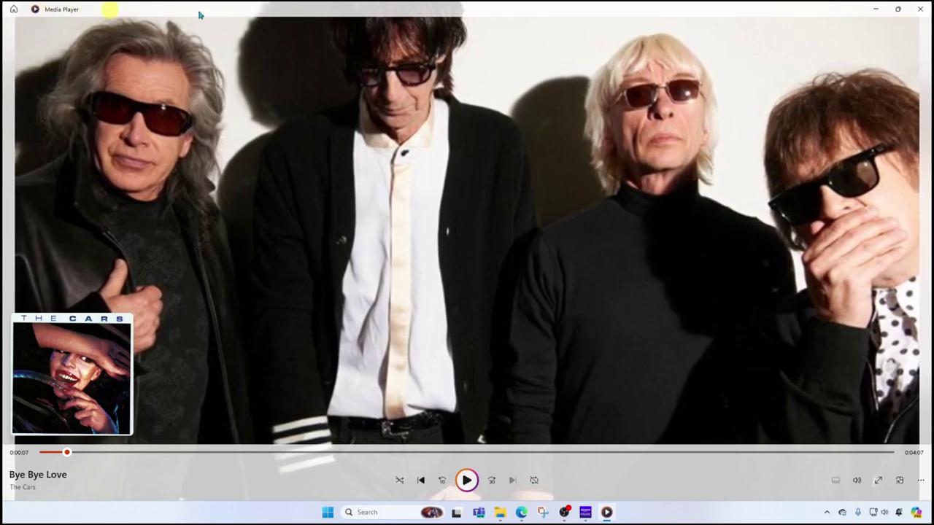
left_click(919, 8)
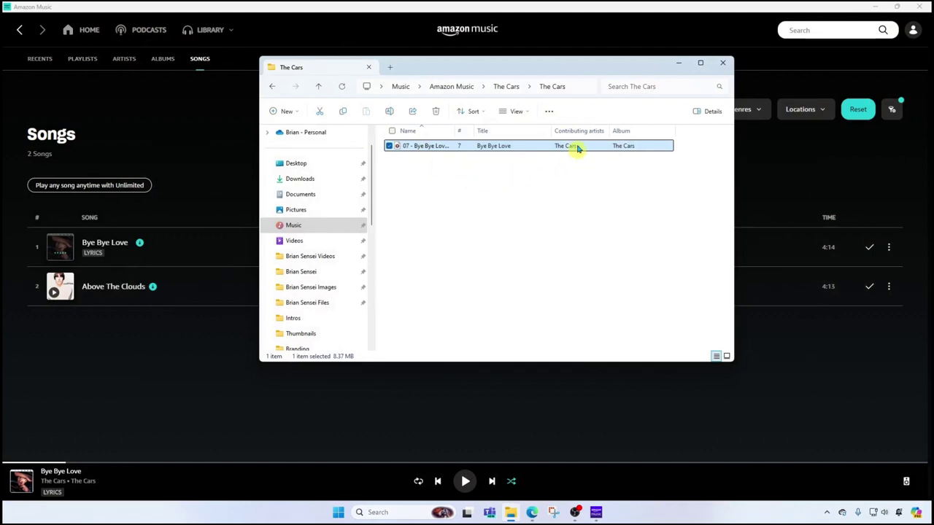
left_click(724, 65)
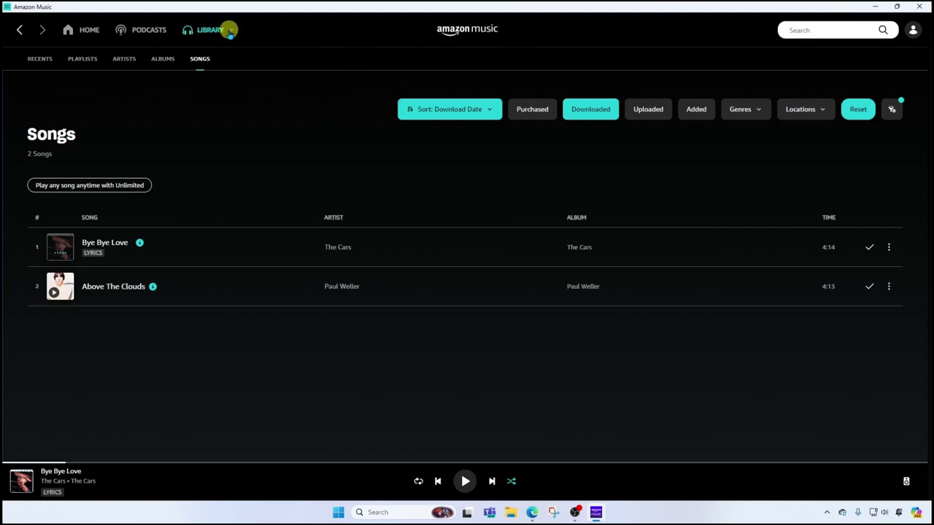
- Look through the new podcast episodes and the followed shows in the library's podcasts
left_click(230, 31)
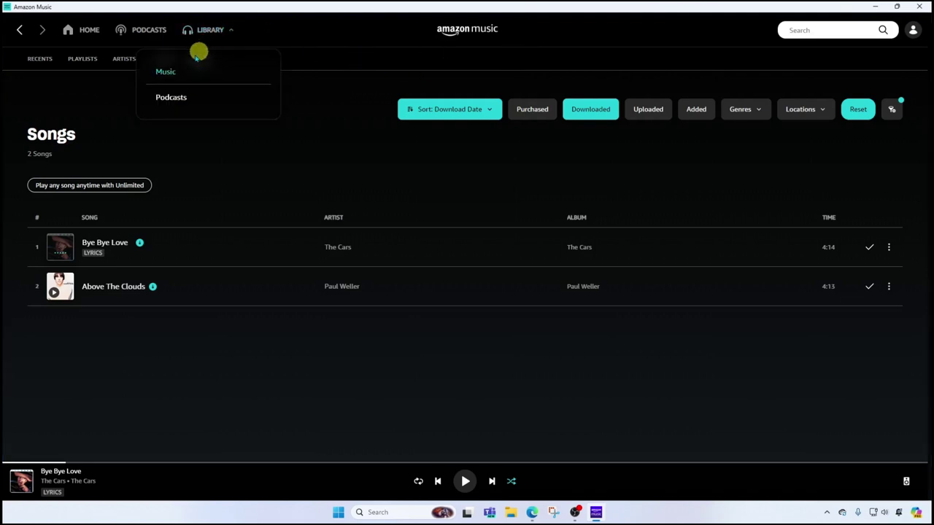
left_click(167, 100)
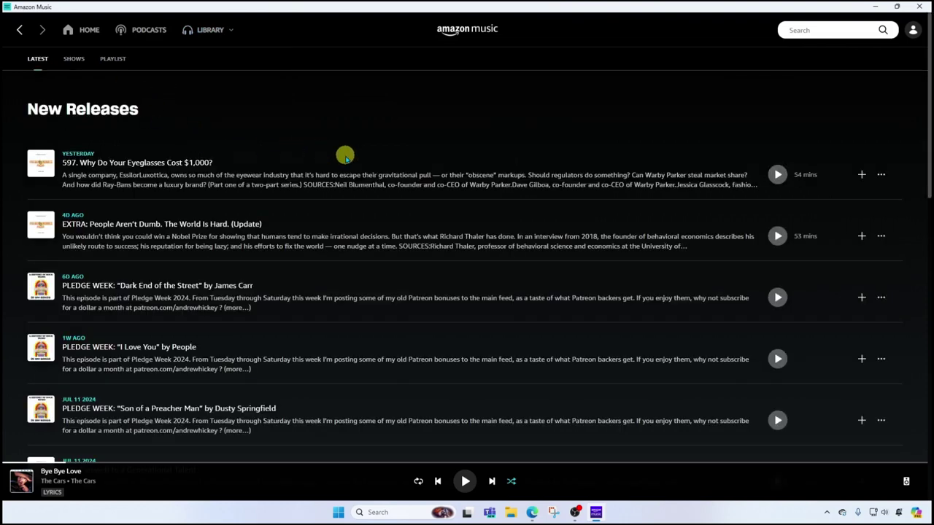
scroll(345, 155, "down", 5)
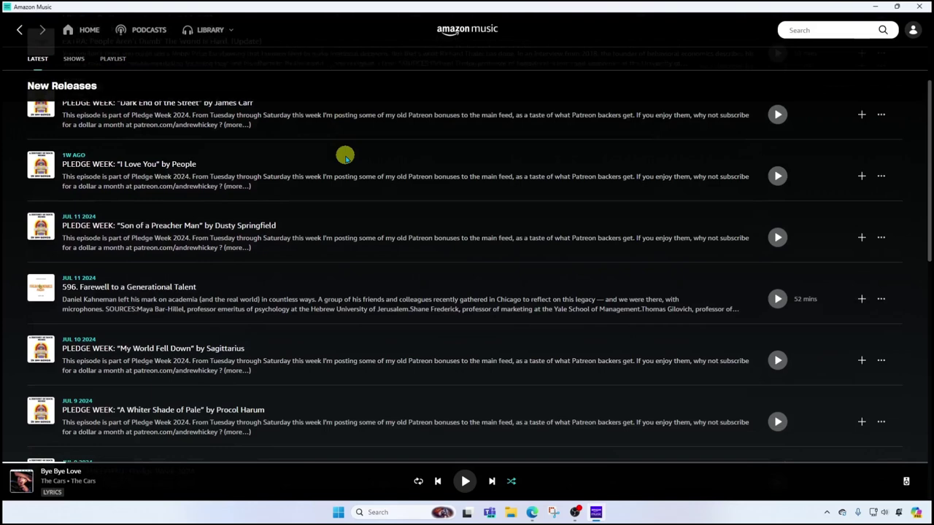
left_click(76, 58)
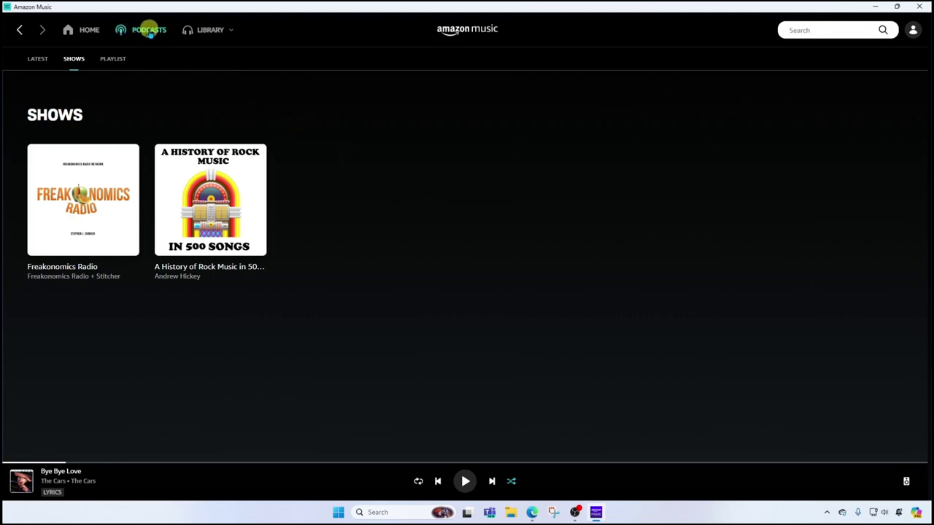
- Browse the main Podcasts page from the followed podcasts through the true crime, society, comedy and news categories
left_click(149, 30)
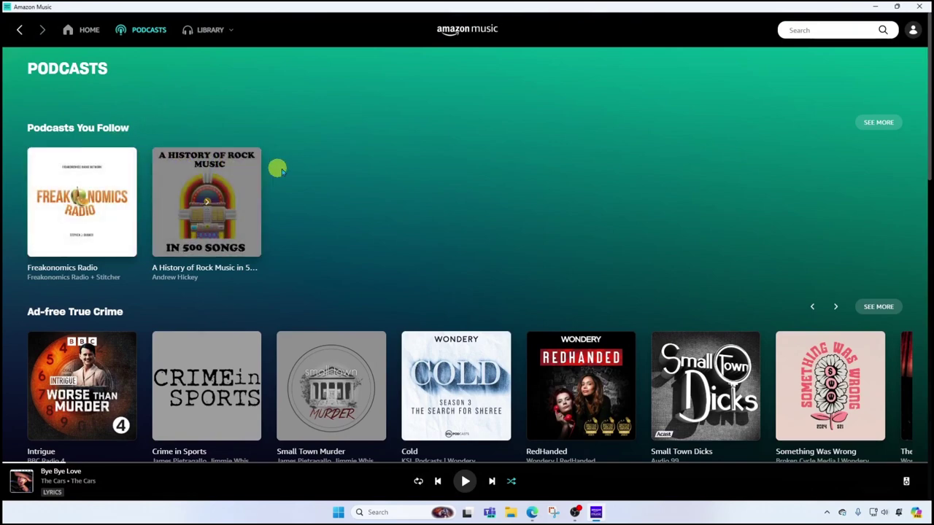
scroll(298, 167, "down", 3)
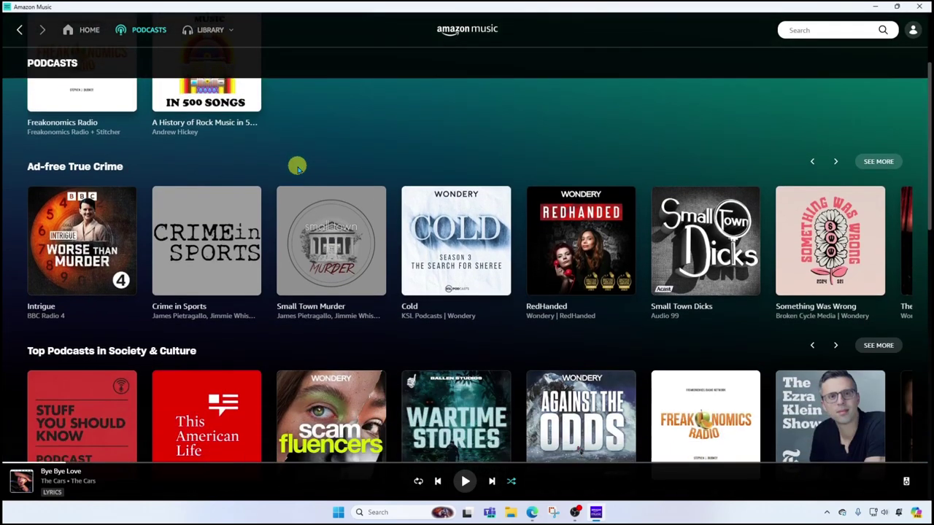
scroll(272, 151, "down", 3)
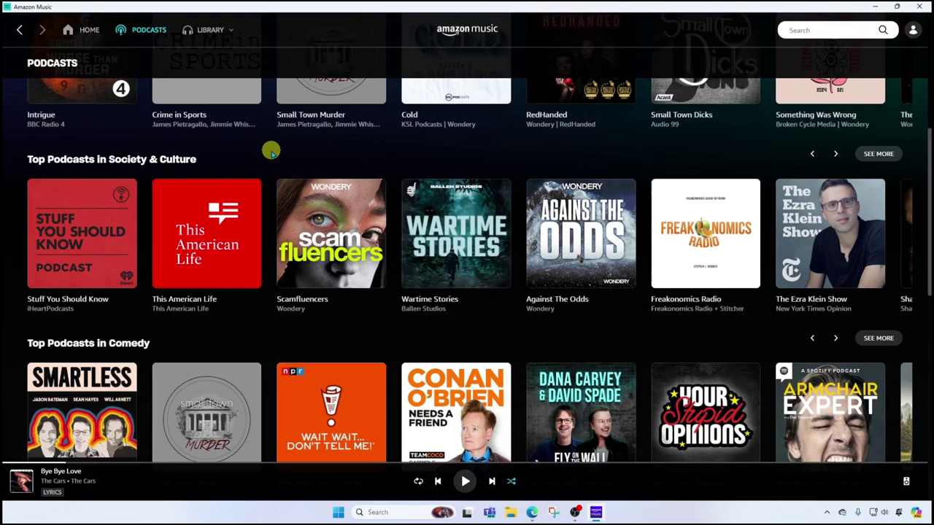
scroll(271, 151, "down", 5)
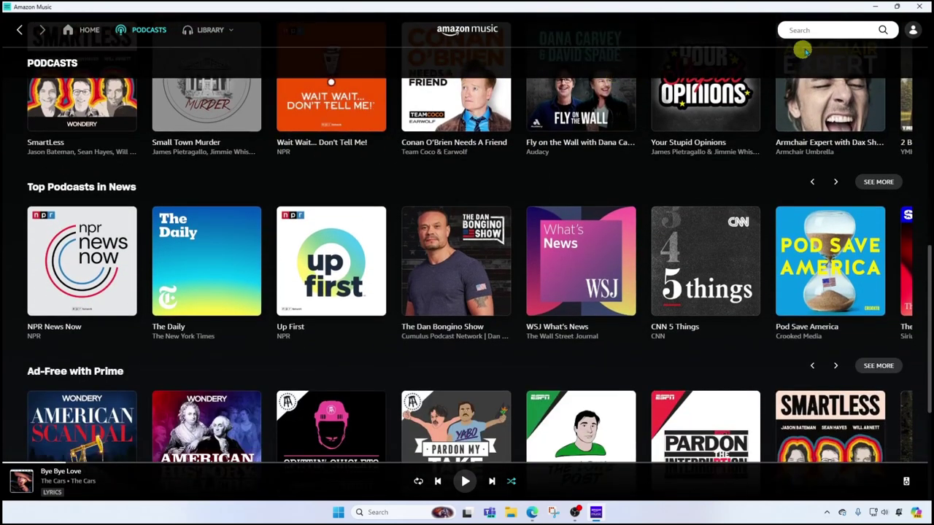
- Search Amazon Music for "rock music"
left_click(817, 31)
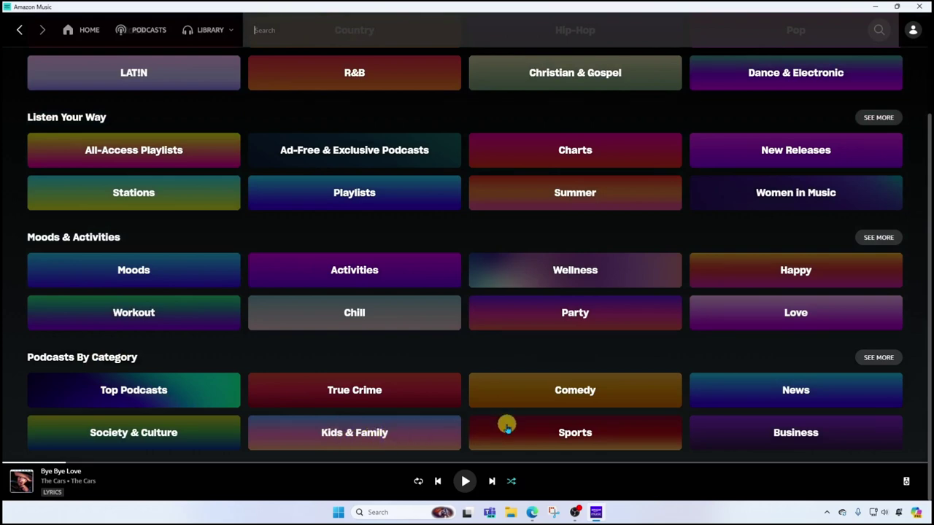
scroll(507, 427, "up", 2)
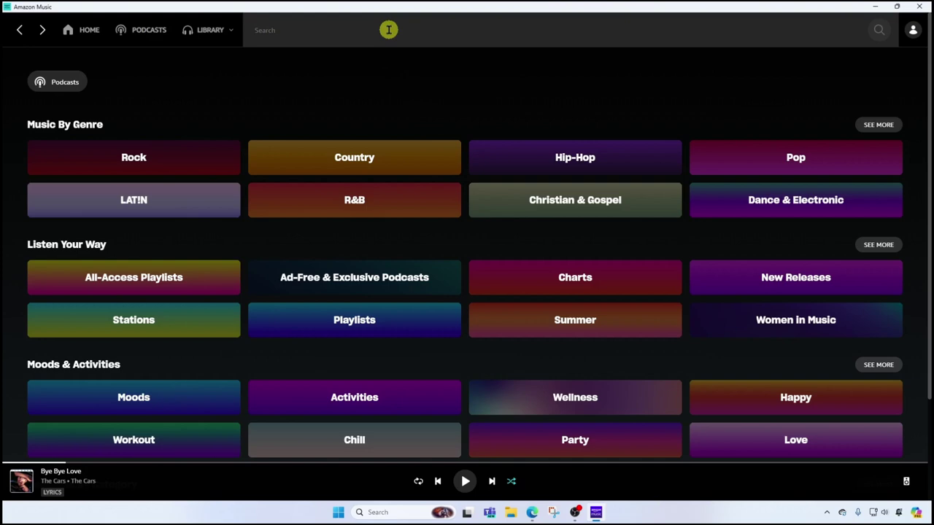
type("ck music")
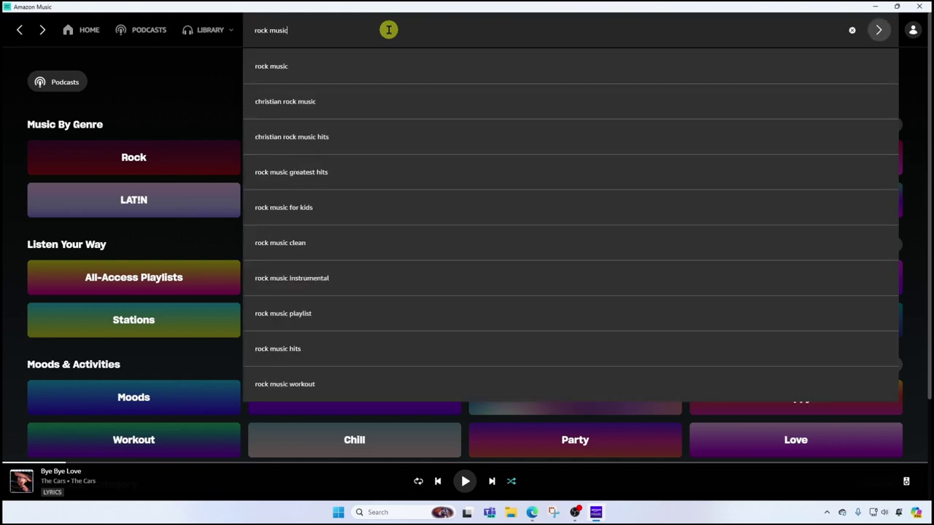
key("Return")
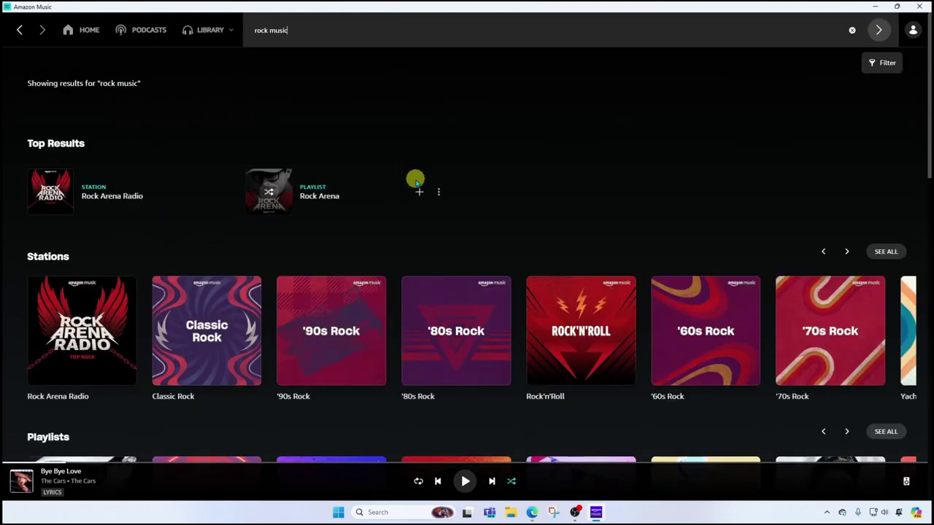
- Open the podcast "Rock & Pop Stories" from the podcasts in the search results and follow it
scroll(416, 181, "down", 4)
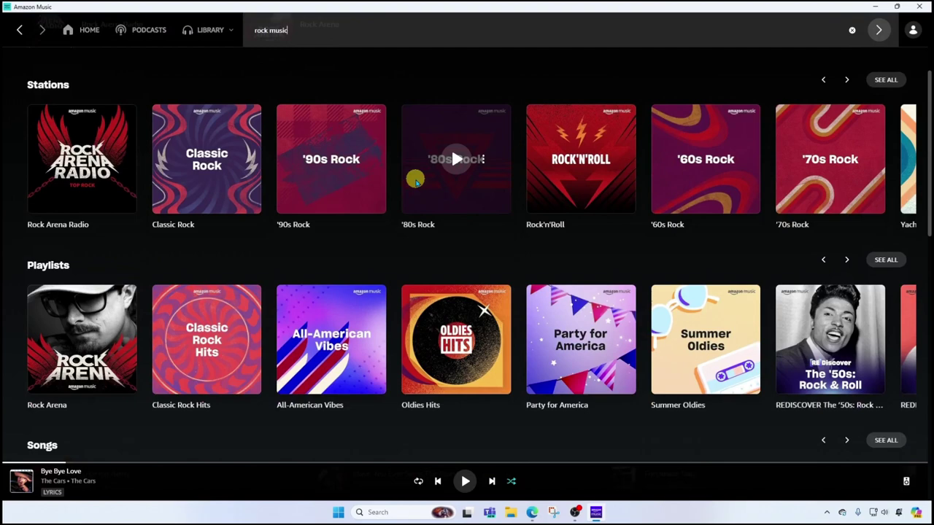
scroll(414, 179, "down", 6)
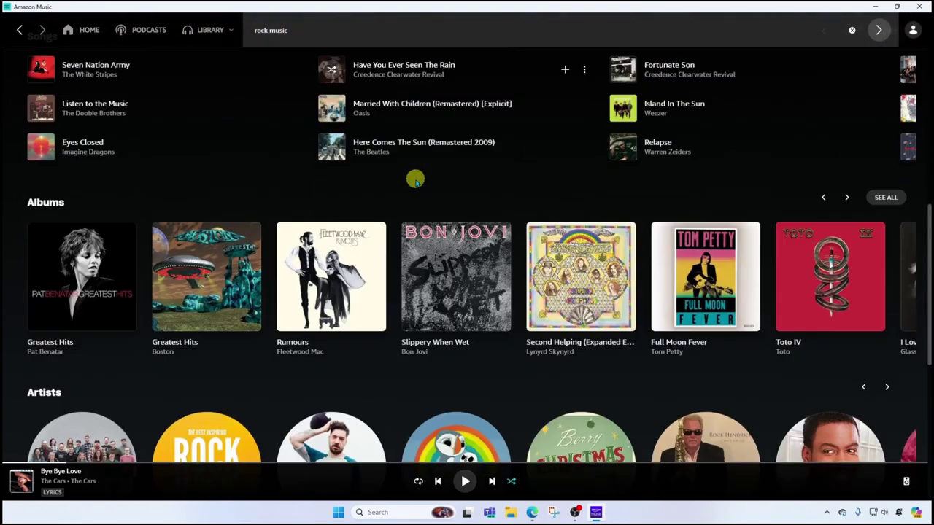
scroll(414, 180, "down", 5)
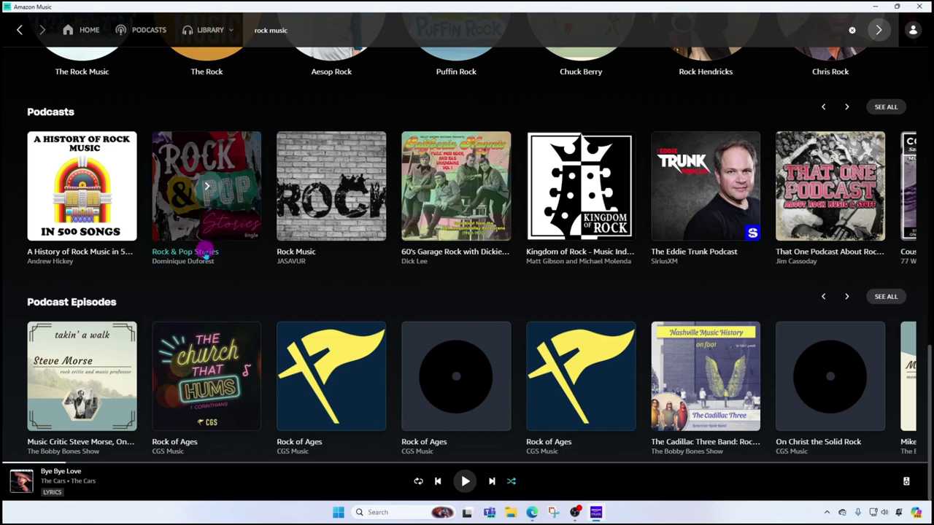
left_click(207, 252)
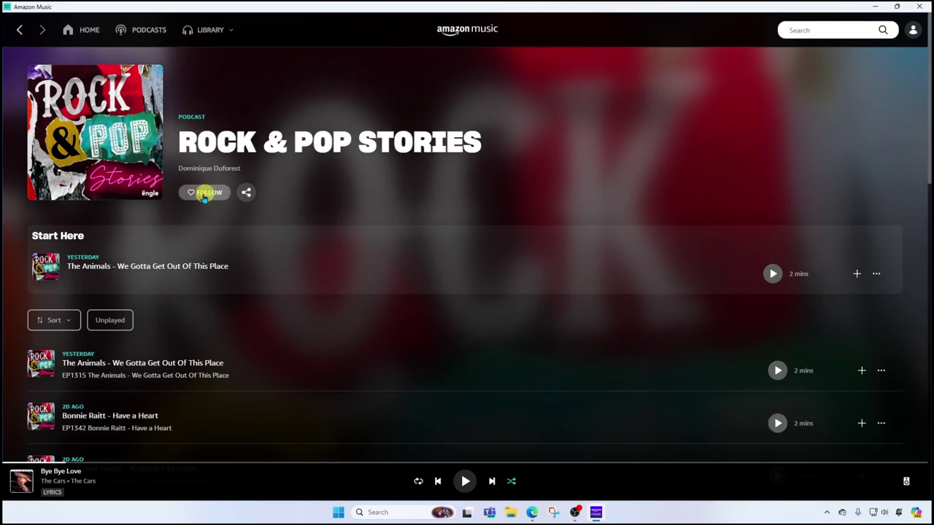
left_click(205, 194)
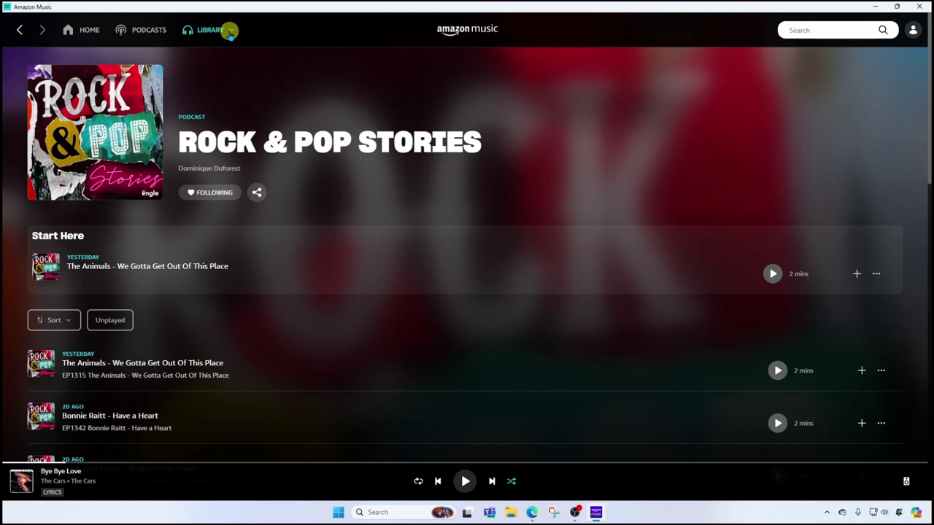
- Check the library's podcast shows and latest releases for the newly followed "Rock & Pop Stories"
left_click(229, 29)
left_click(172, 98)
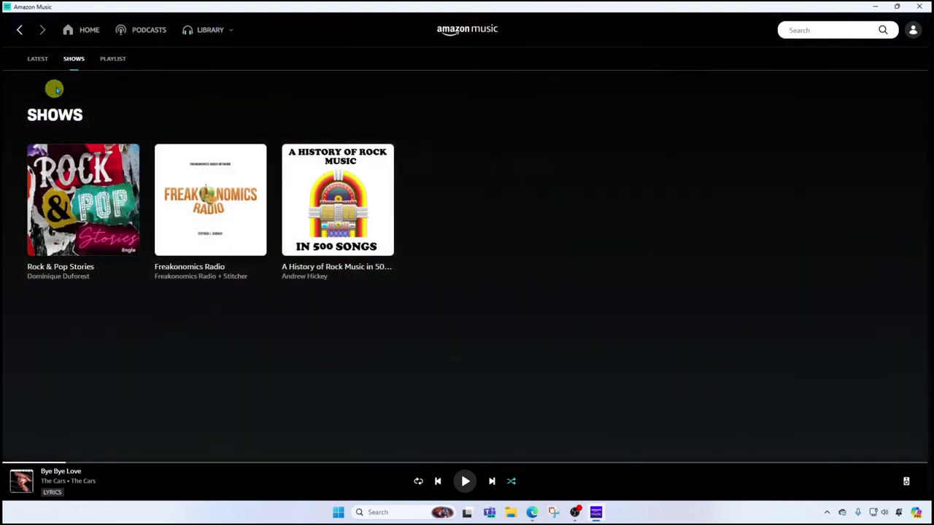
left_click(37, 59)
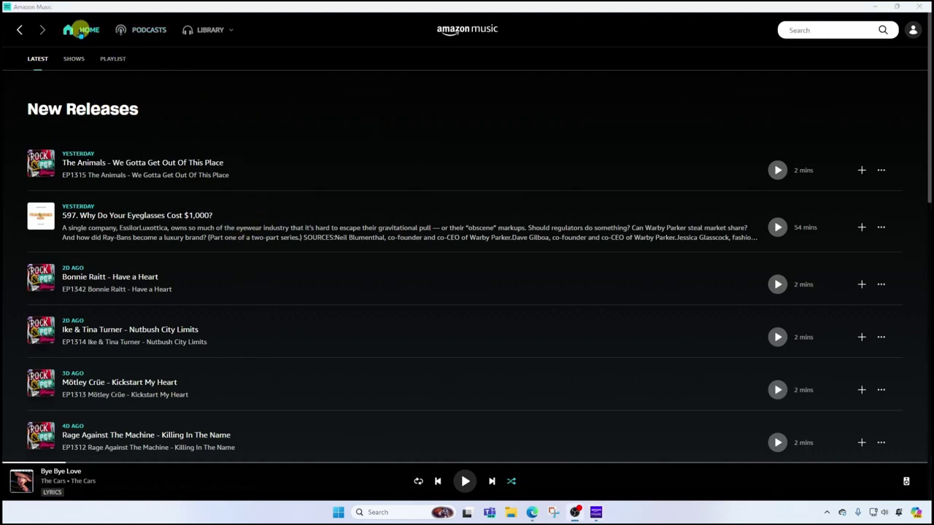
- Browse the Home page's recommended playlists, albums, popular podcasts and All-Access playlists
left_click(86, 32)
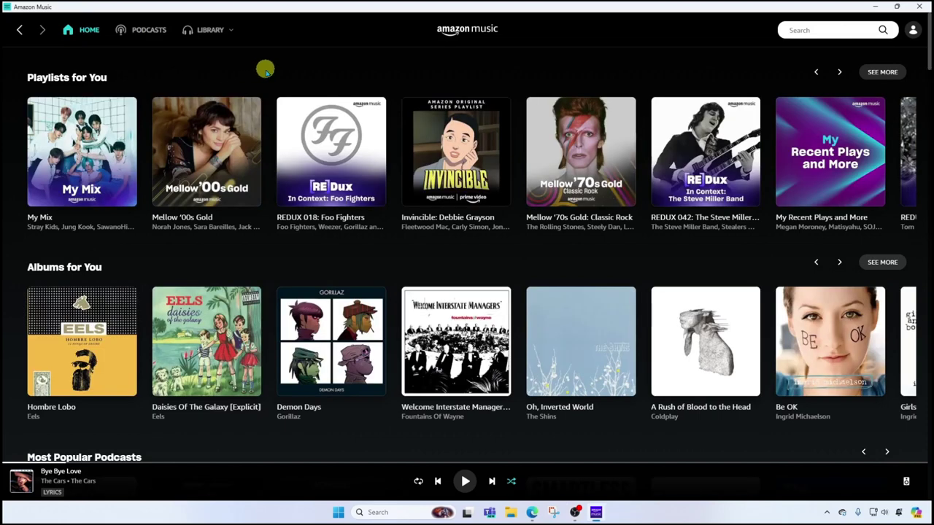
scroll(266, 70, "down", 4)
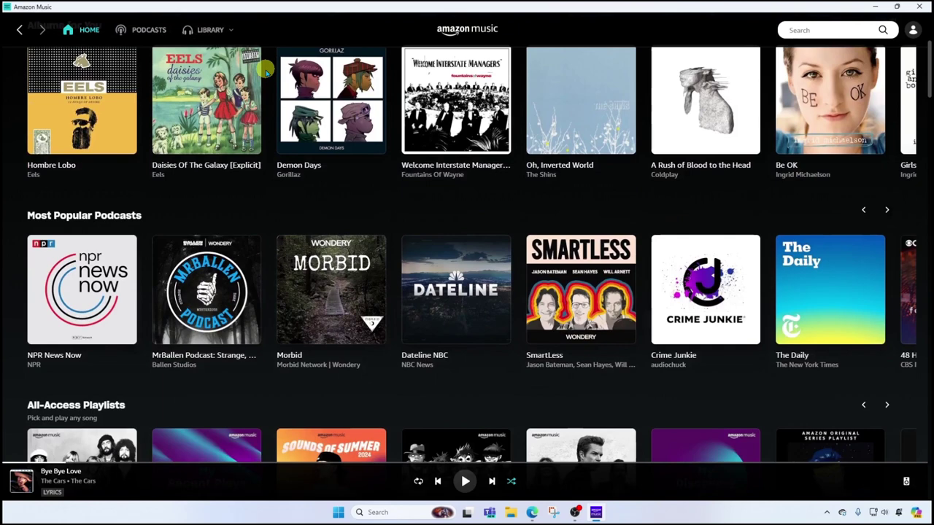
scroll(266, 70, "down", 2)
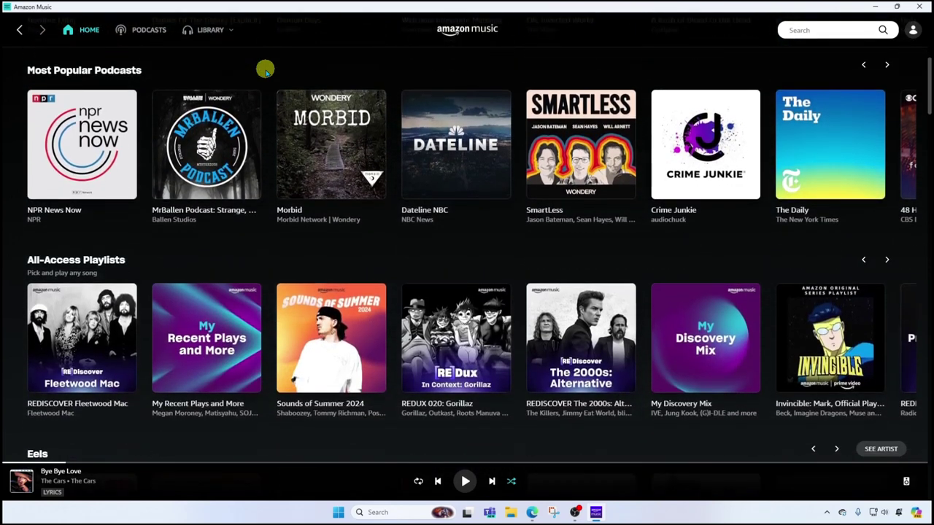
scroll(267, 76, "down", 1)
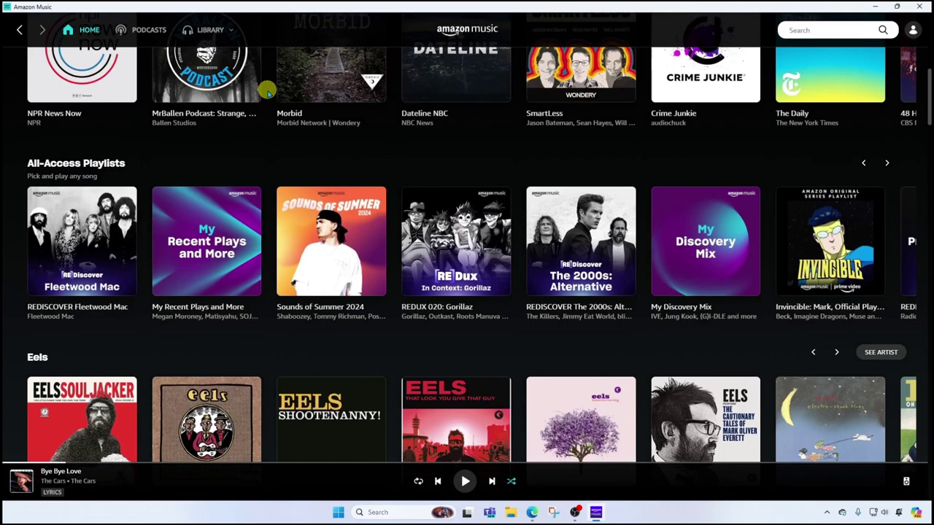
scroll(268, 91, "up", 6)
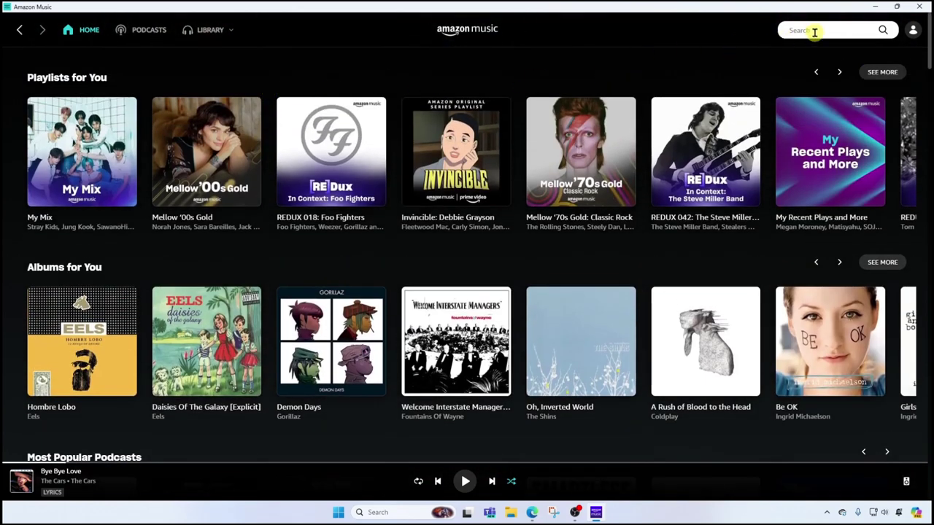
- Browse all music genres from the search page, choose Classic Rock, and open the featured playlist "Classic Rock Hits"
left_click(814, 31)
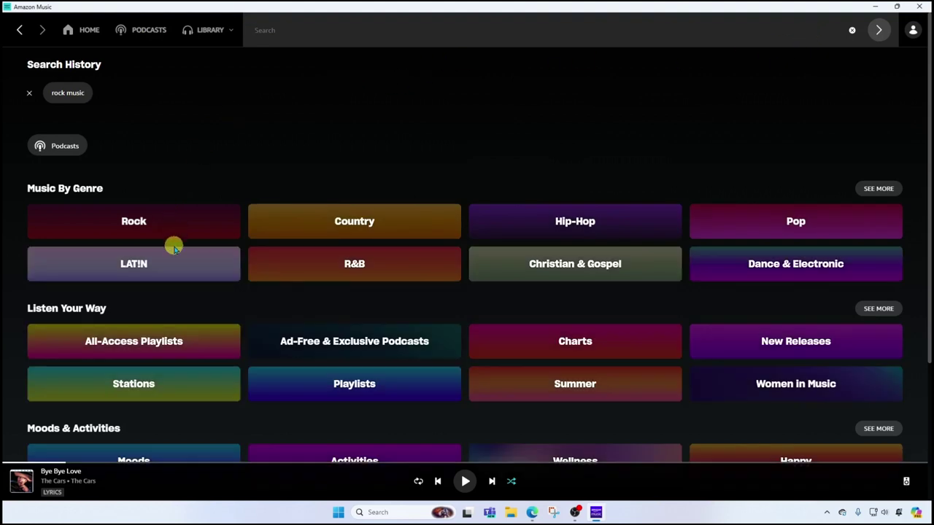
left_click(883, 193)
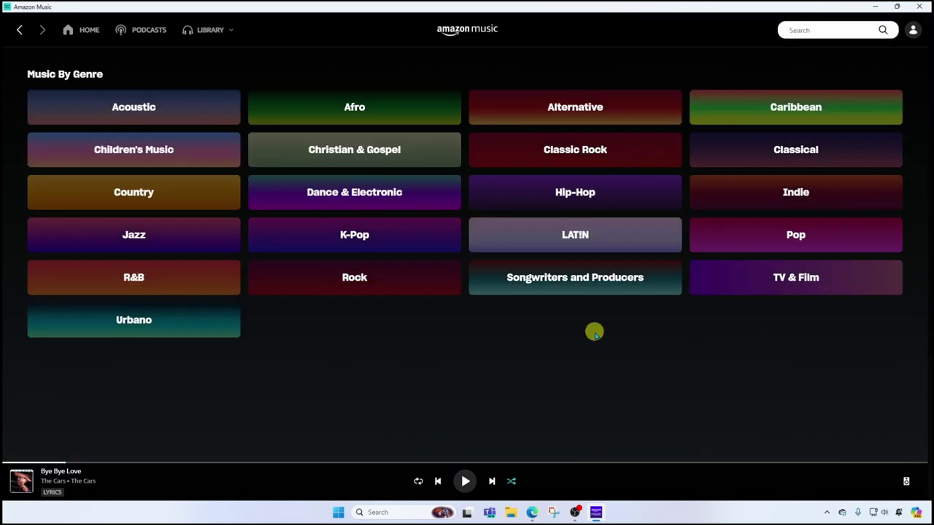
left_click(604, 156)
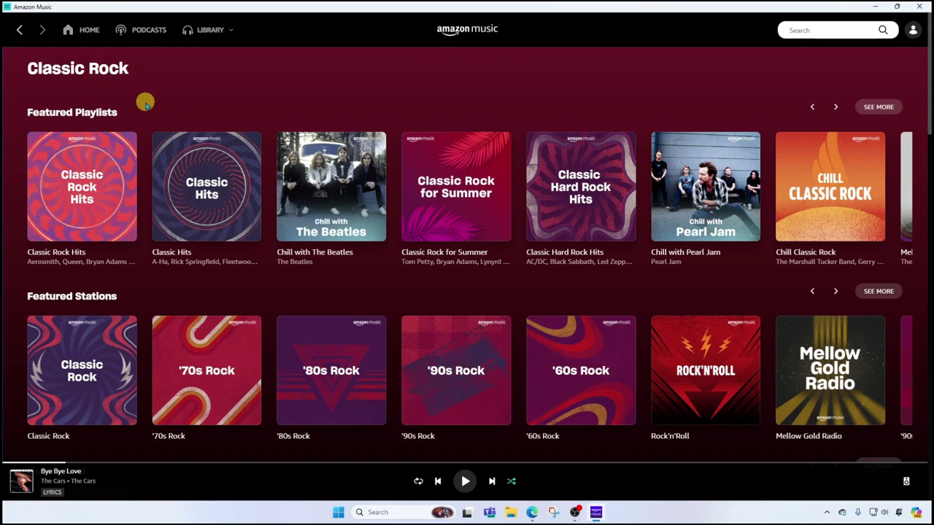
left_click(61, 252)
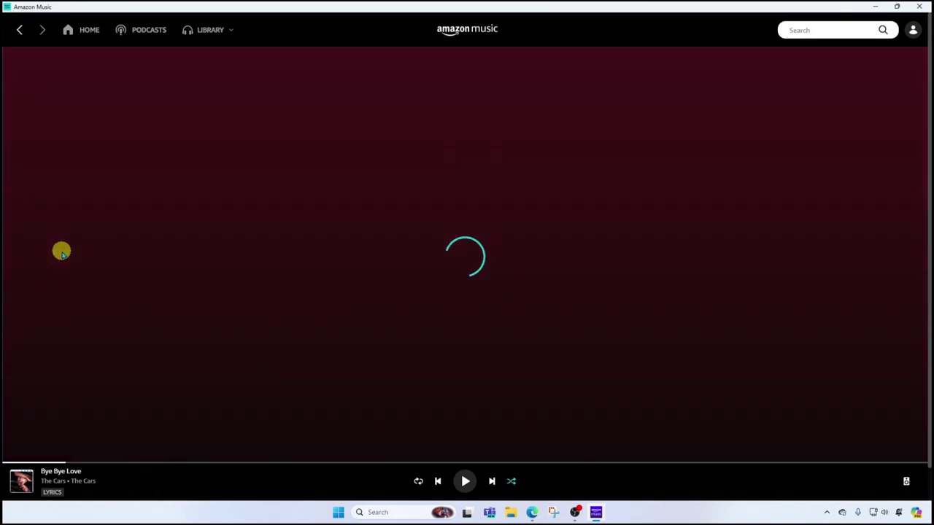
- Look through the songs in the "Classic Rock Hits" playlist and add the whole playlist to the library
scroll(272, 258, "down", 2)
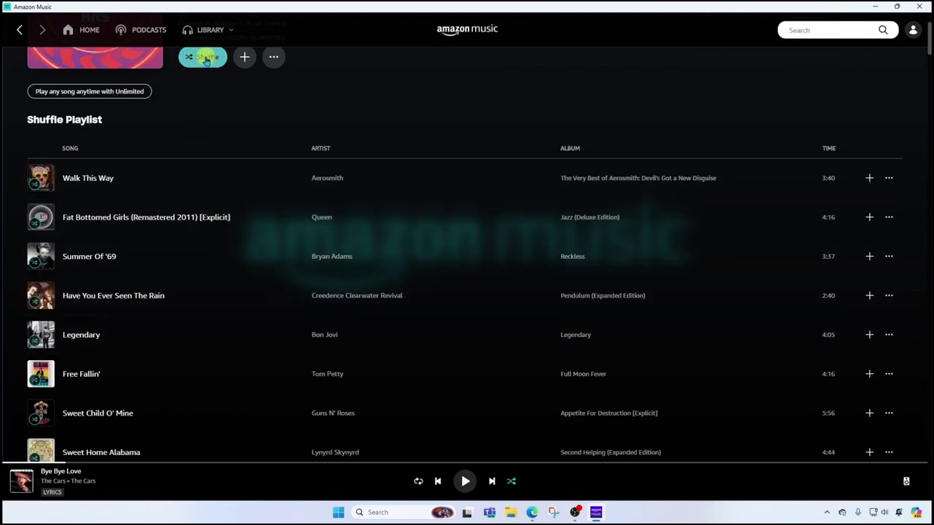
scroll(240, 296, "down", 5)
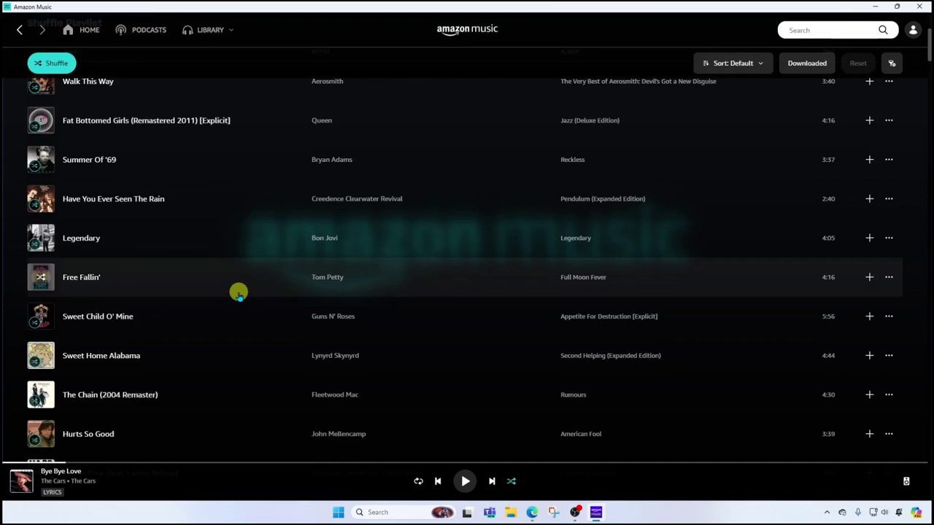
scroll(240, 293, "up", 5)
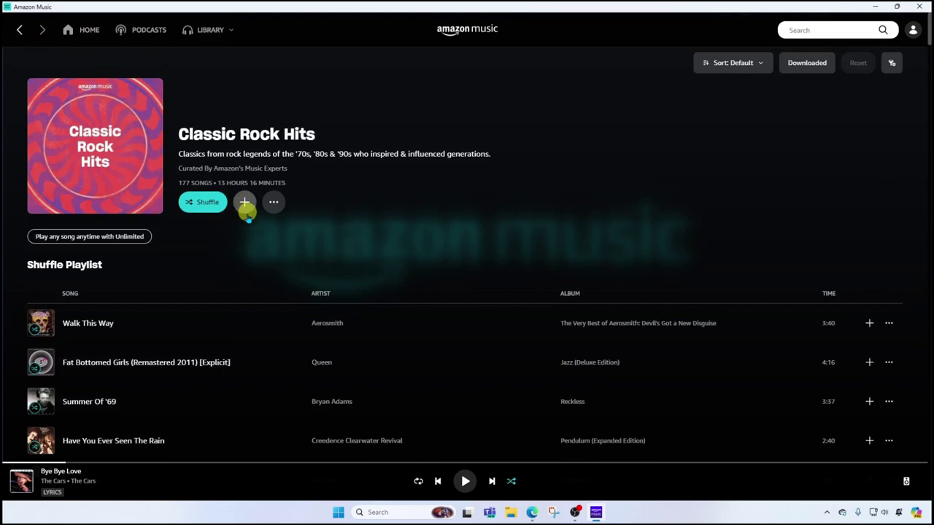
left_click(247, 208)
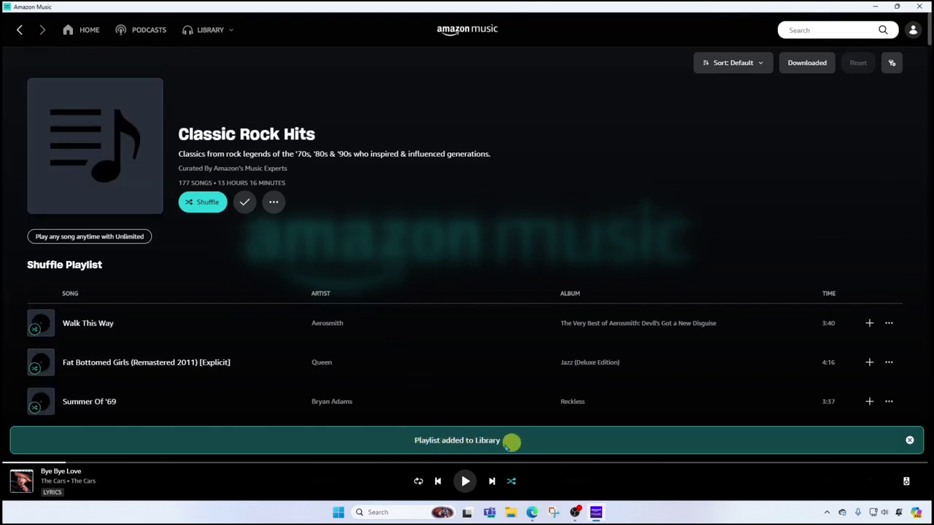
- Show the playlists in the music library and start playing the newly added "Classic Rock Hits"
mouse_move(233, 30)
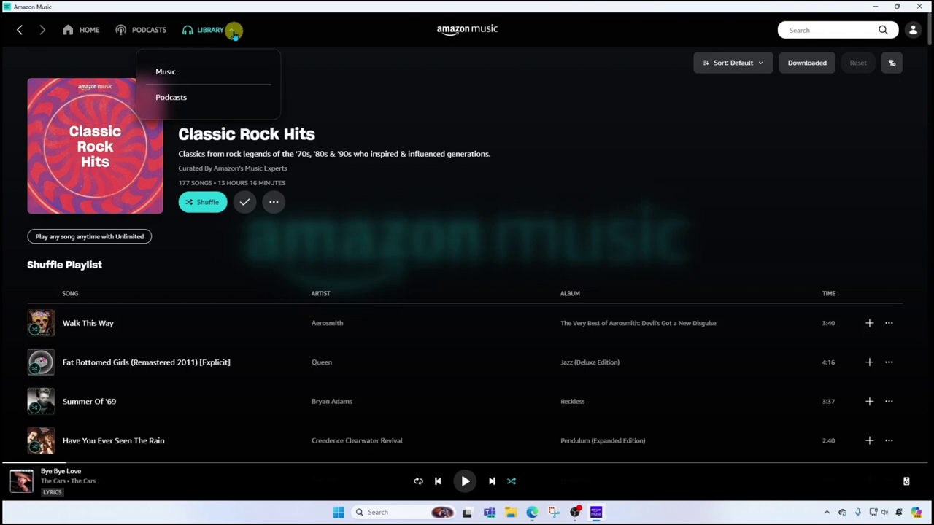
left_click(166, 71)
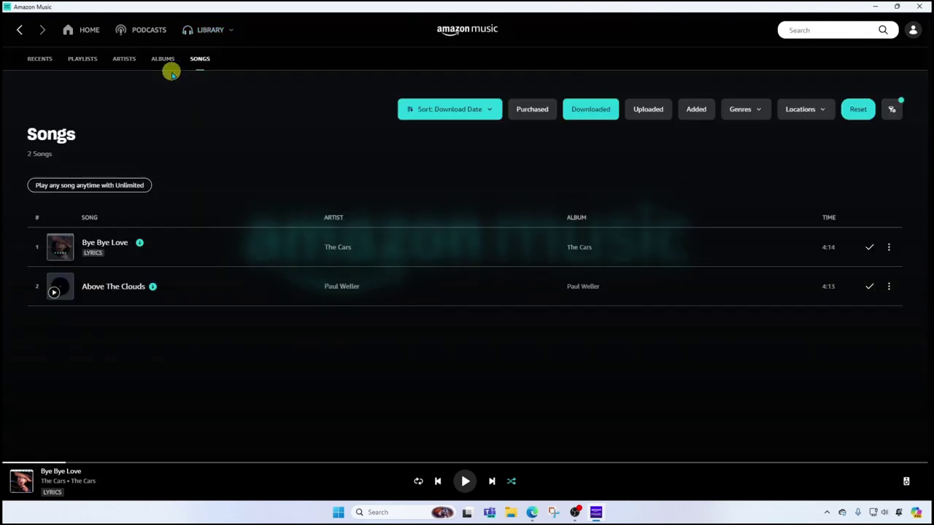
left_click(81, 60)
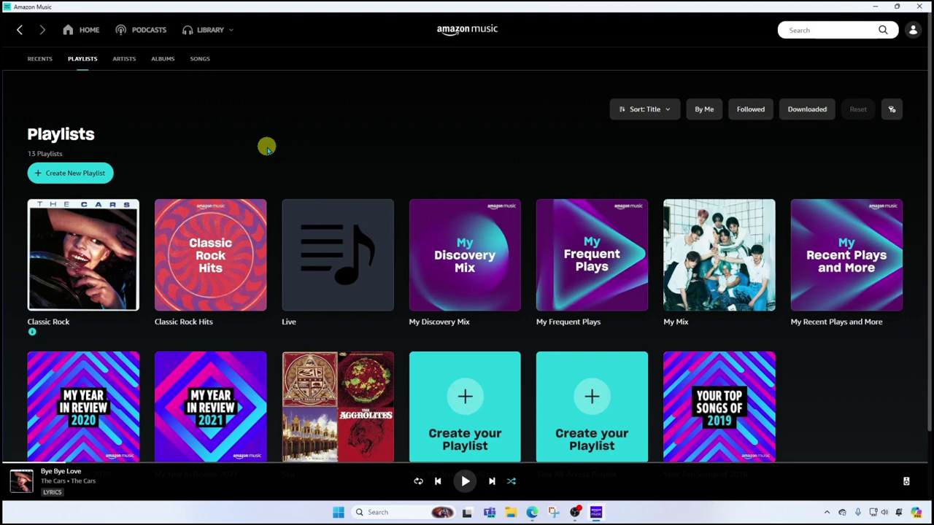
mouse_move(239, 222)
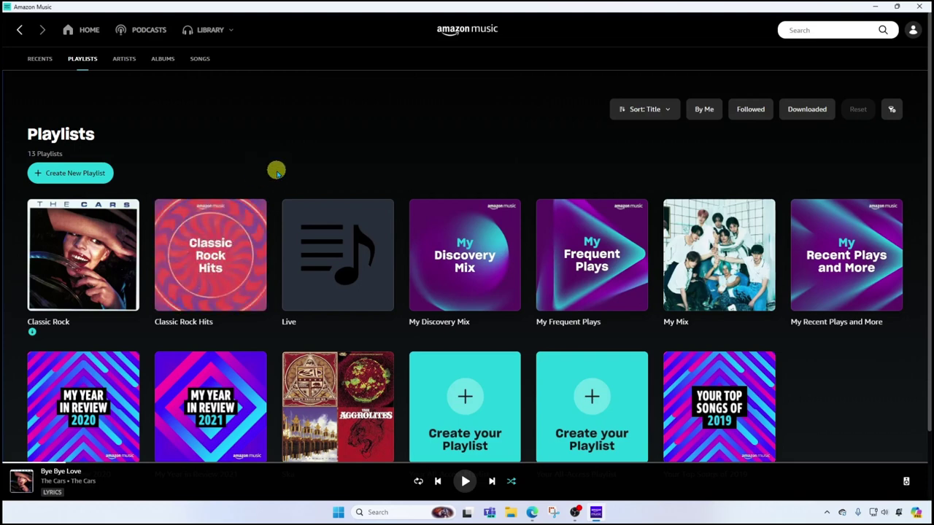
left_click(210, 254)
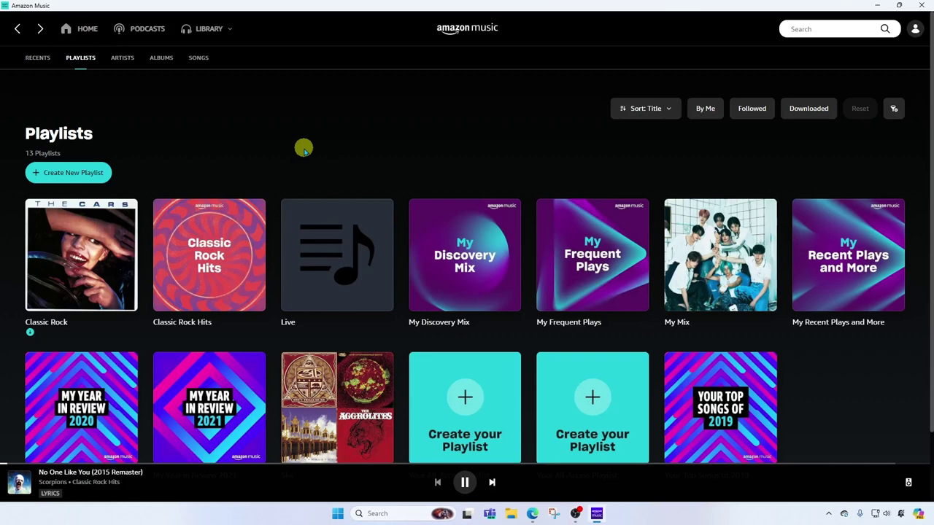